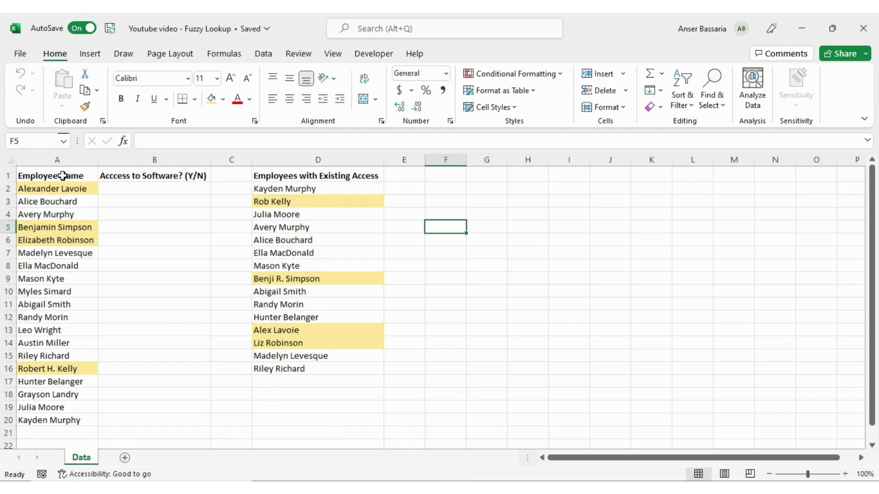
Point out the Employee Name list, the empty access column and the existing-access names
mouse_move(63, 175)
left_mouse_down()
mouse_move(127, 231)
mouse_move(76, 175)
left_mouse_up()
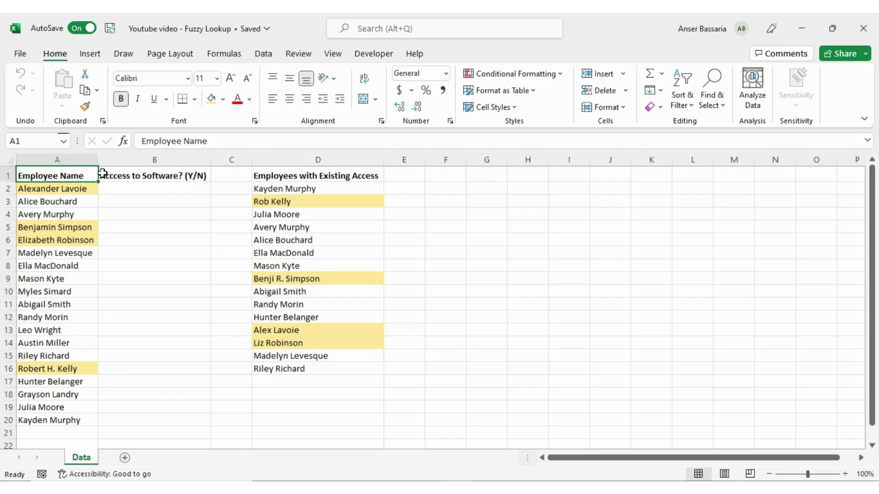
left_click(131, 179)
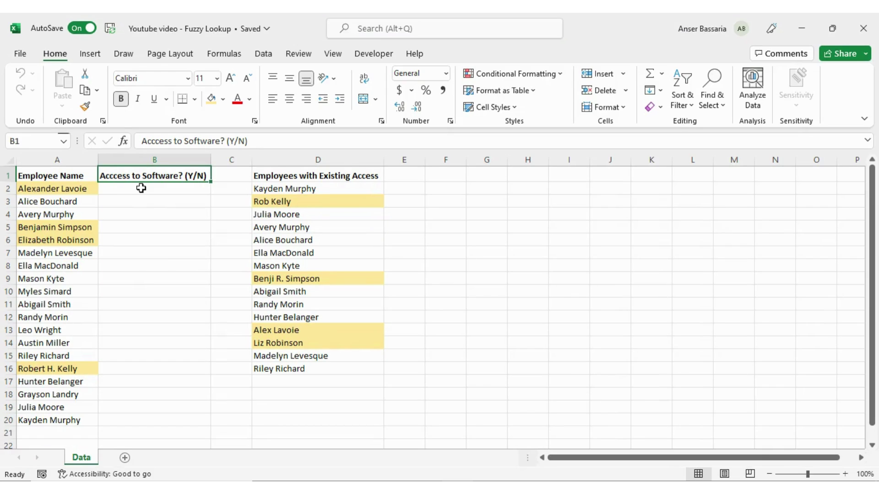
left_click_drag(72, 189, 50, 425)
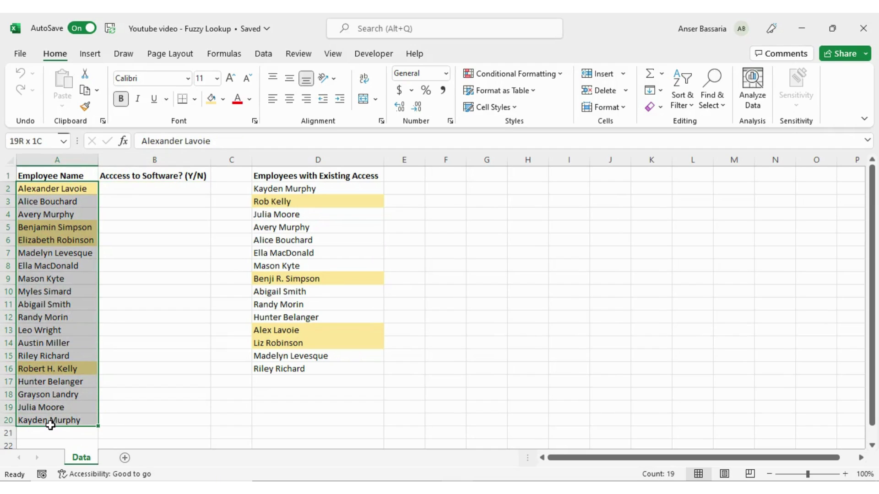
left_click_drag(50, 426, 47, 426)
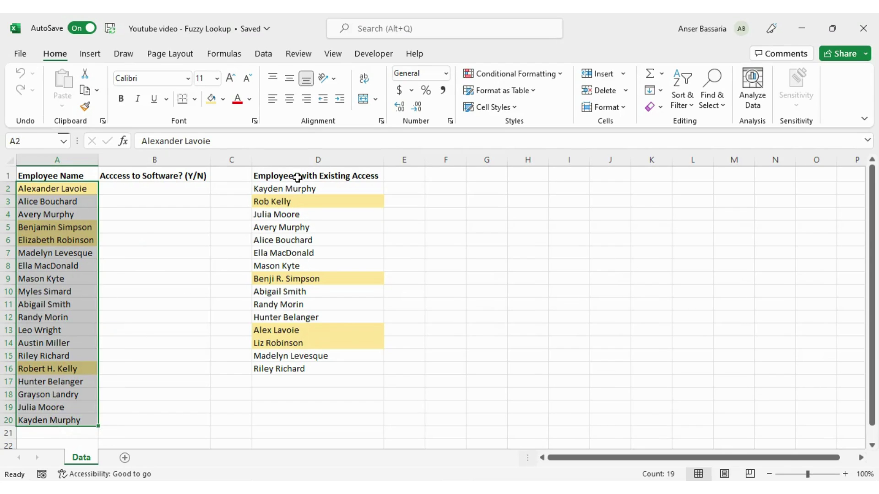
left_click_drag(319, 176, 284, 366)
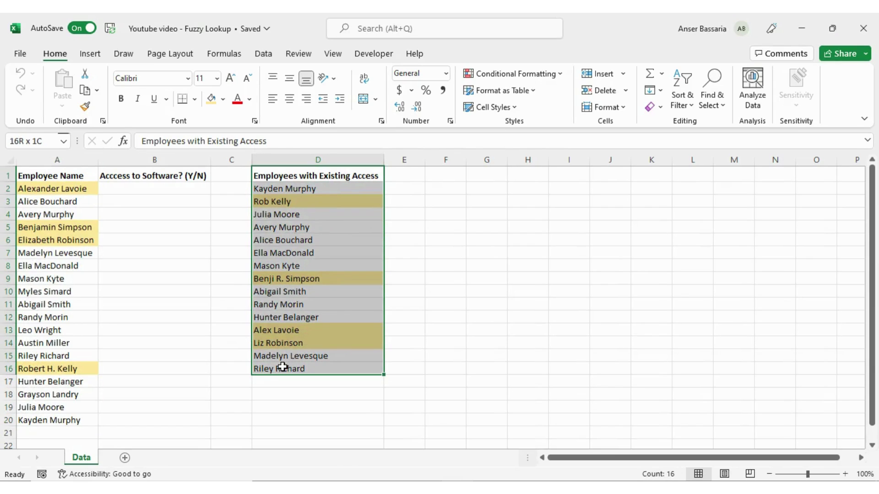
left_click(448, 240)
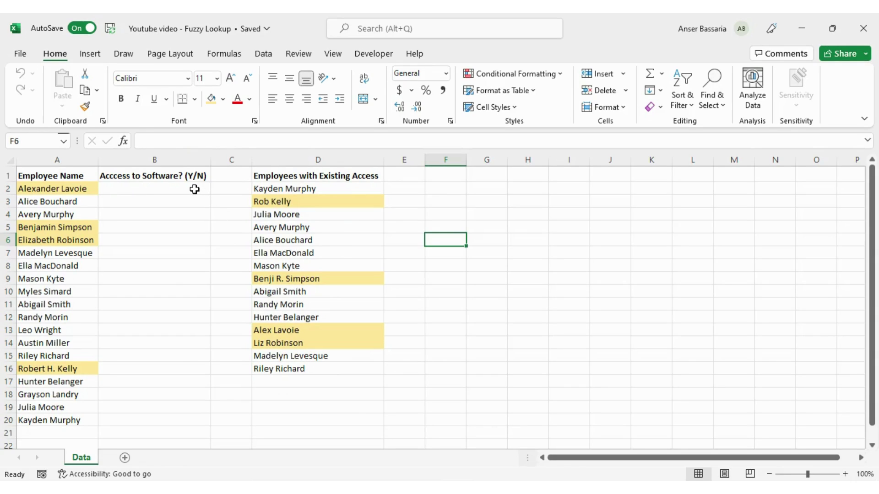
left_click_drag(194, 189, 173, 414)
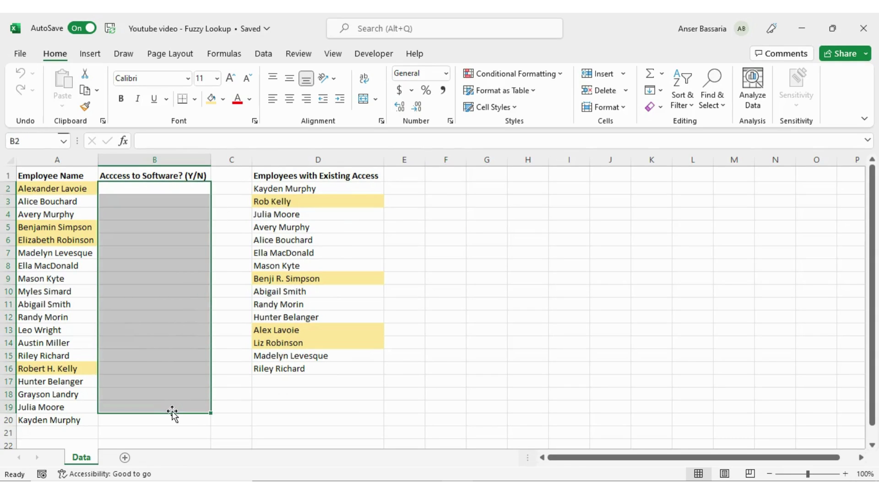
left_click(68, 191)
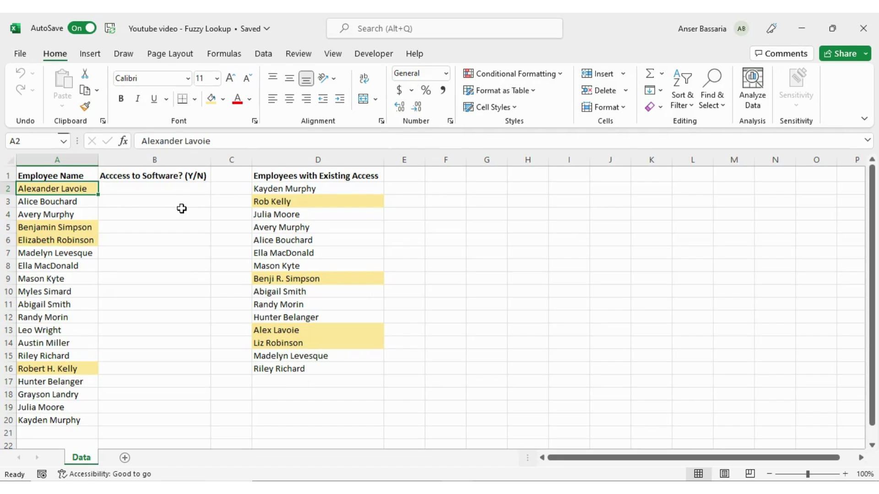
left_click(485, 198)
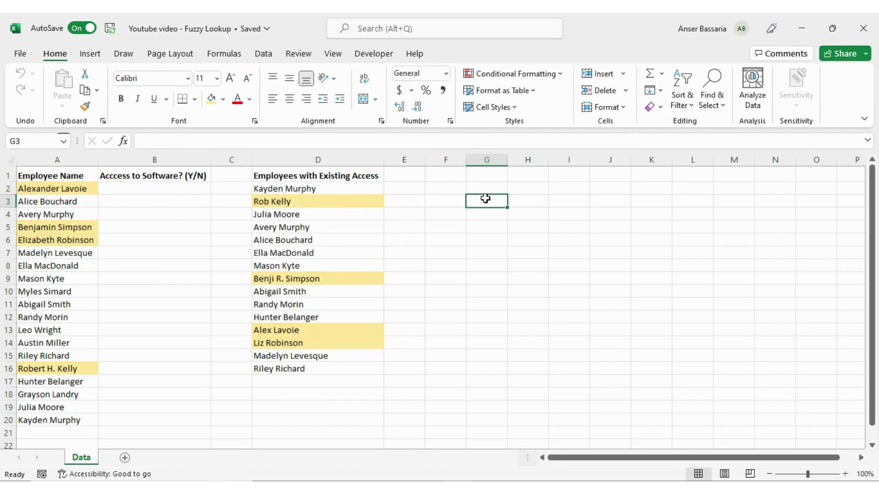
Convert the employee list A1:B20 and the access list D1:D16 into tables with Ctrl+T
left_click(56, 216)
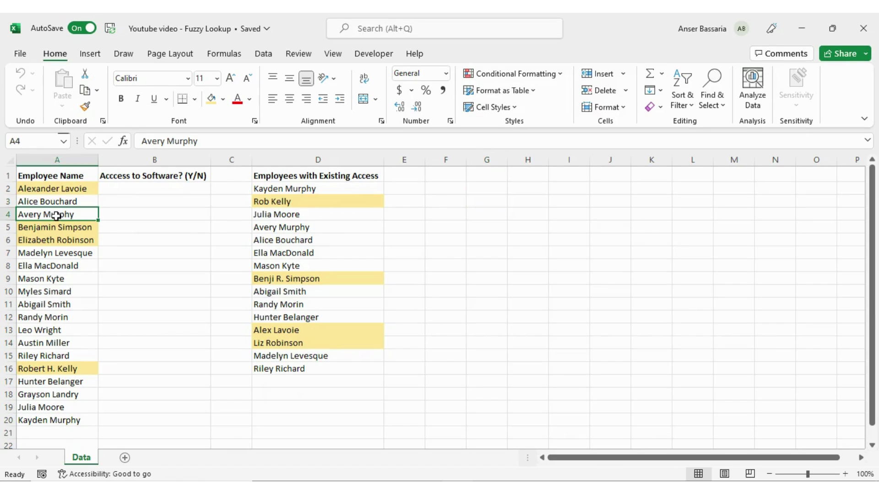
key("ctrl+t")
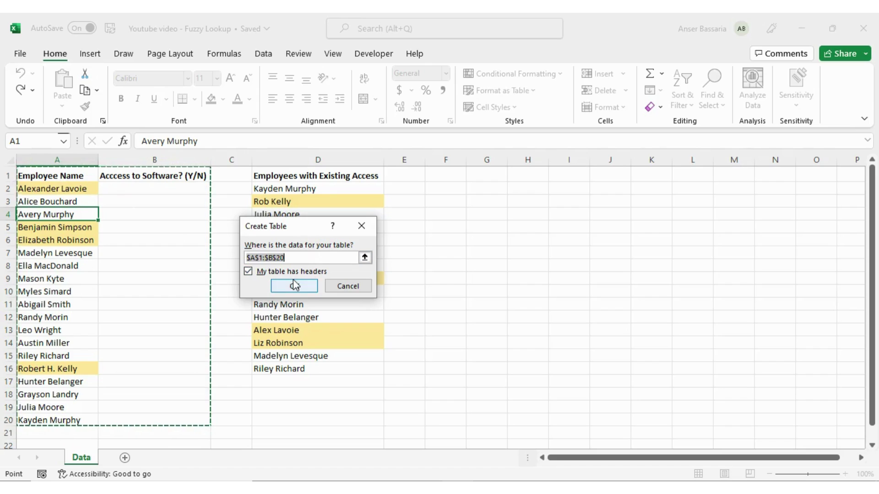
left_click(294, 286)
left_click(306, 262)
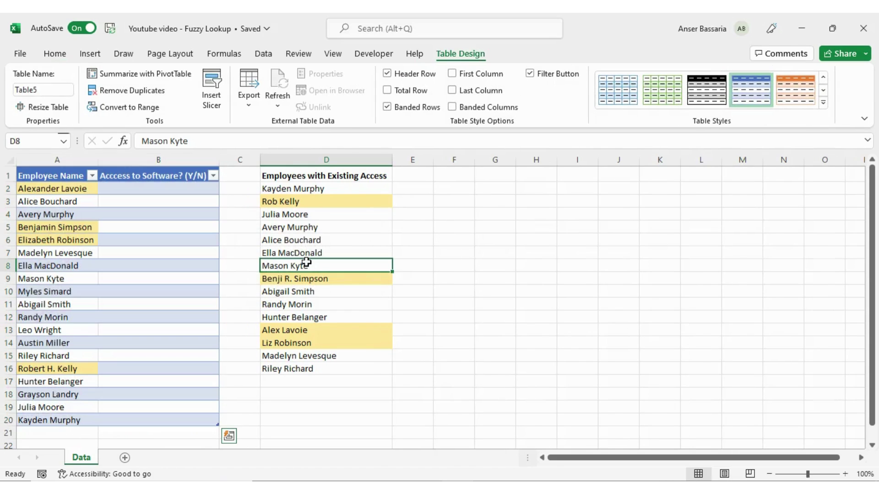
key("ctrl+t")
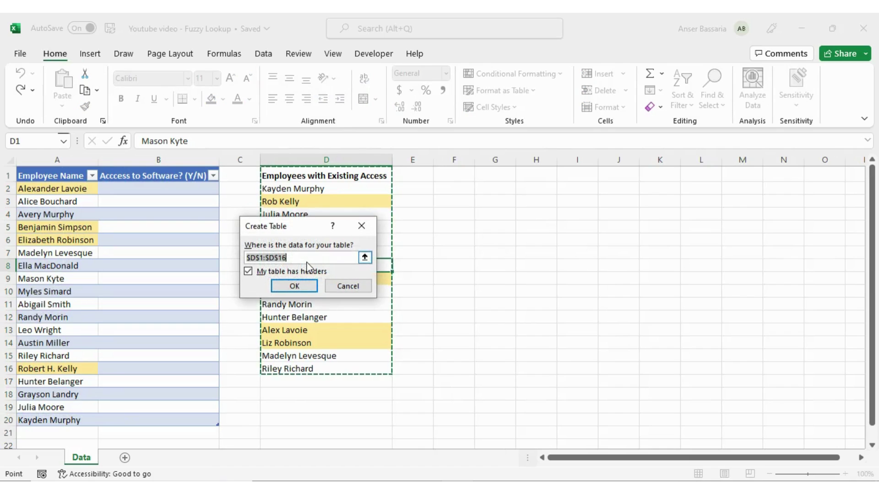
left_click(294, 286)
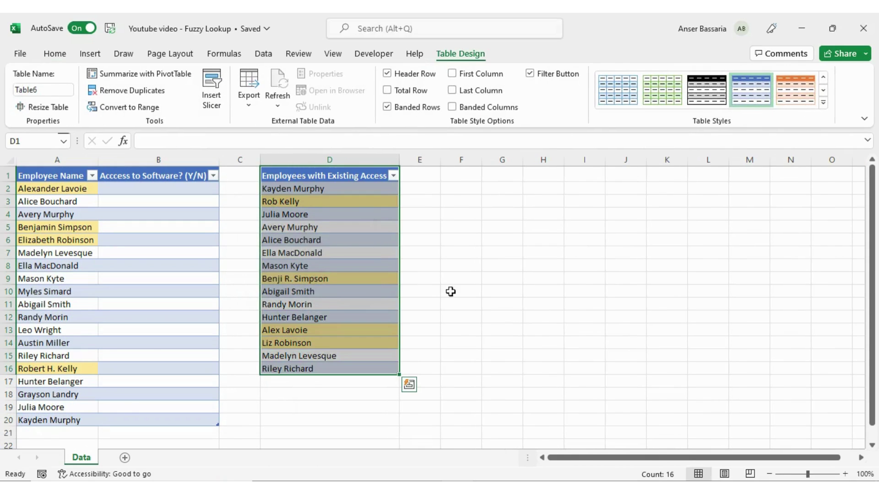
left_click(479, 293)
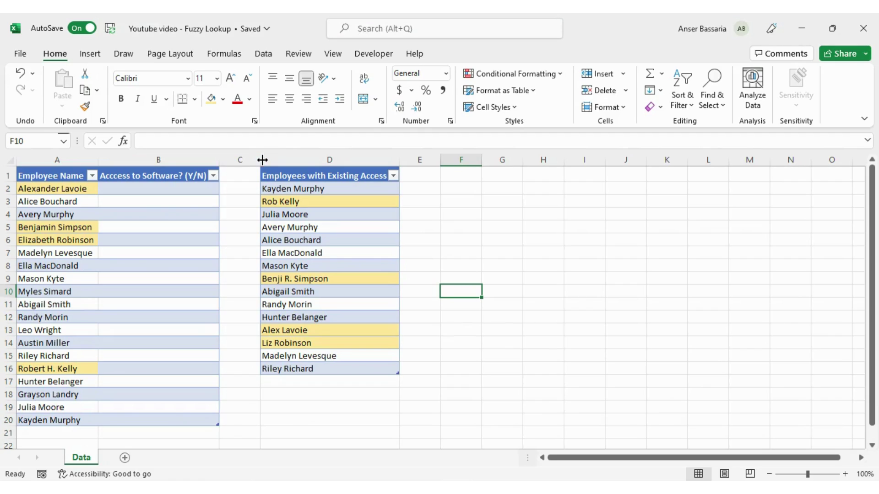
mouse_move(261, 161)
left_mouse_down()
mouse_move(240, 161)
mouse_move(254, 161)
left_mouse_up()
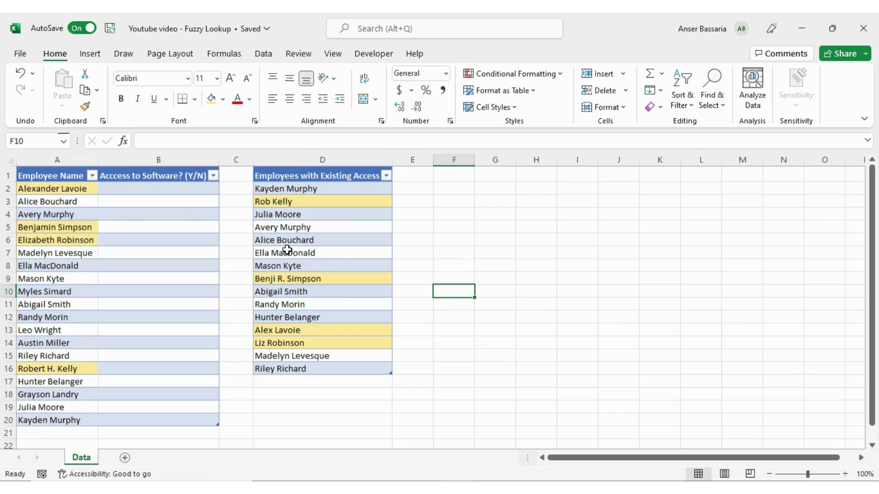
left_click(59, 187)
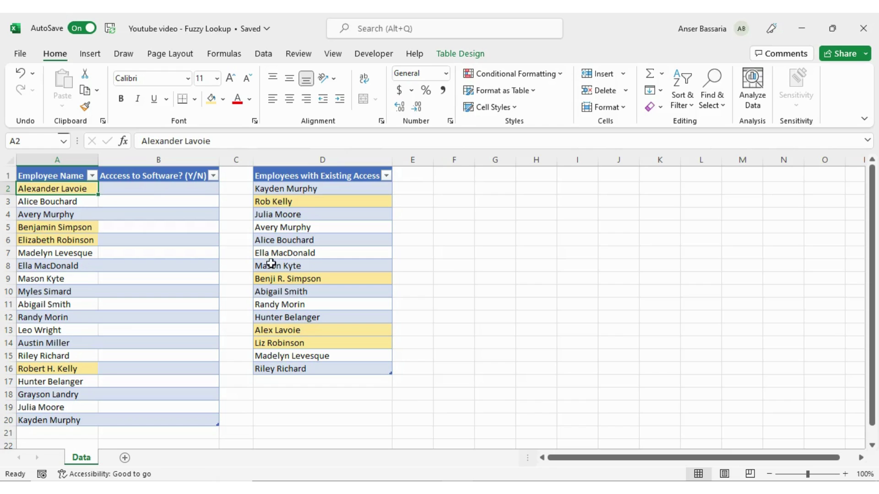
left_click(305, 330)
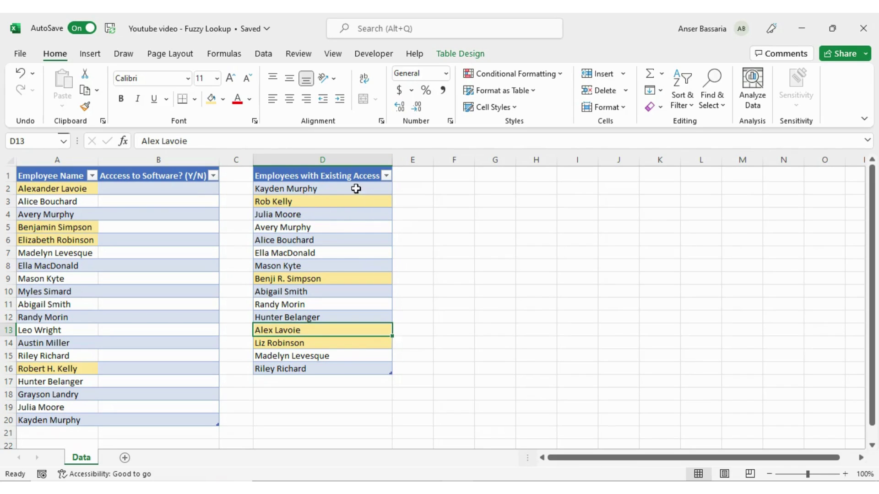
left_click_drag(356, 188, 310, 360)
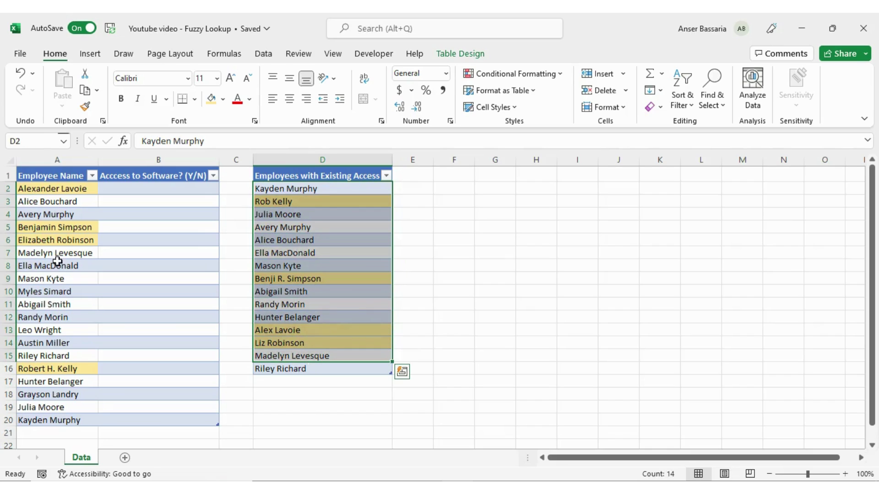
left_click(59, 238)
left_click(72, 225)
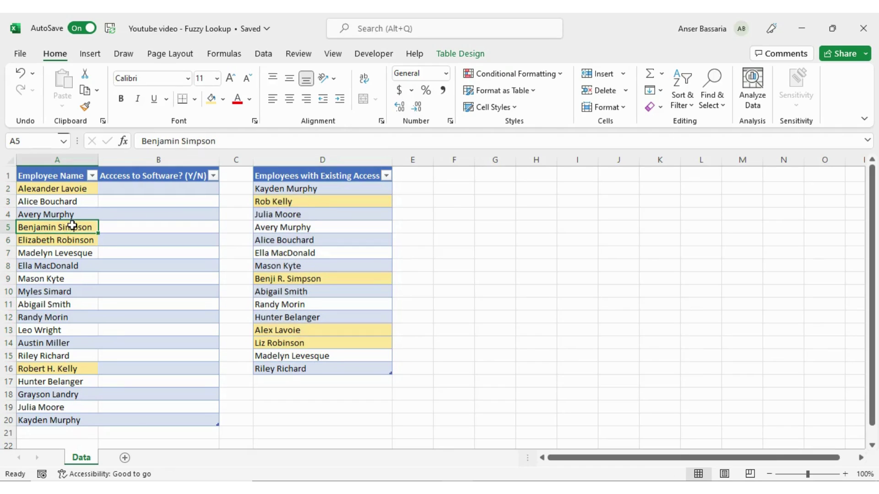
left_click(342, 280)
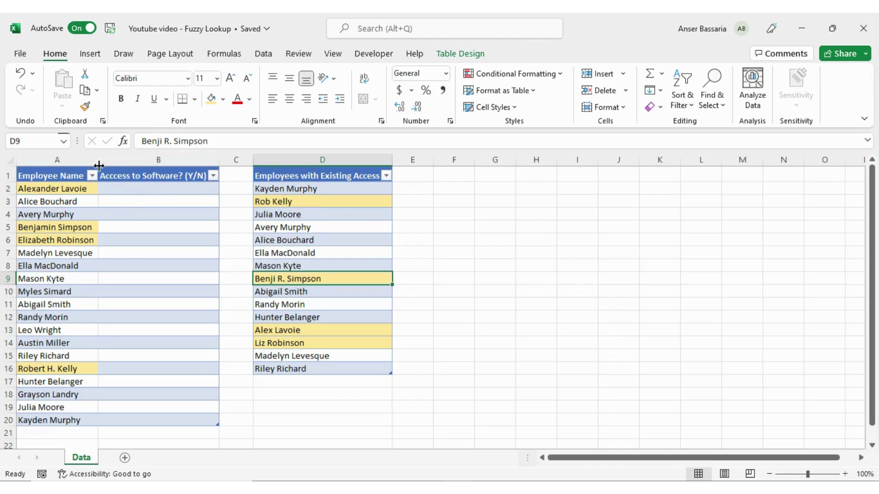
left_click_drag(97, 160, 105, 160)
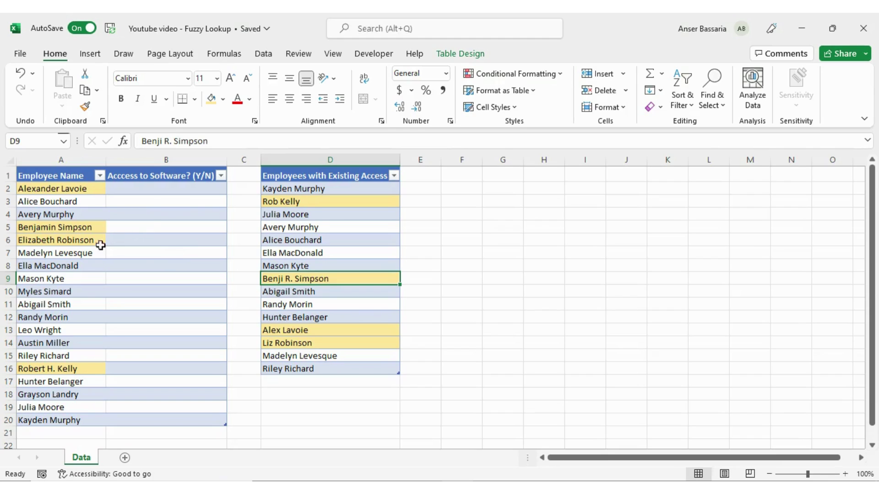
Send the employee table through From Table/Range and Close & Load it onto a new Table5 sheet
left_click(135, 225)
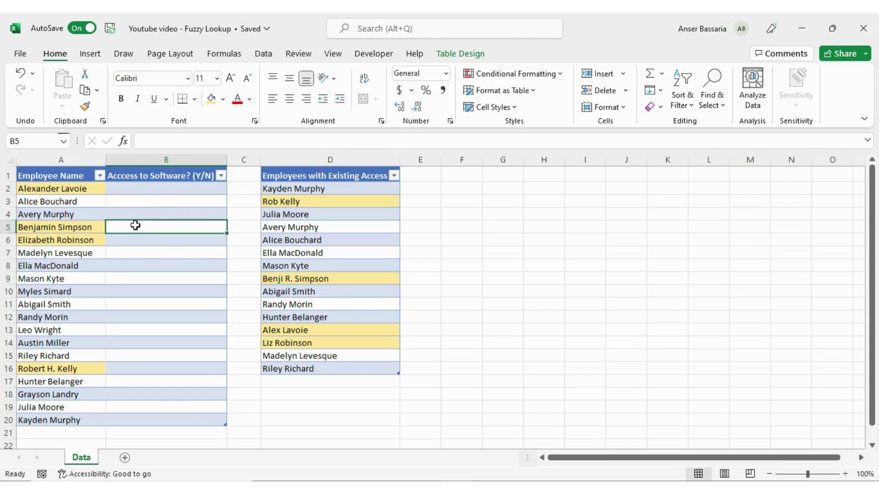
left_click(97, 227)
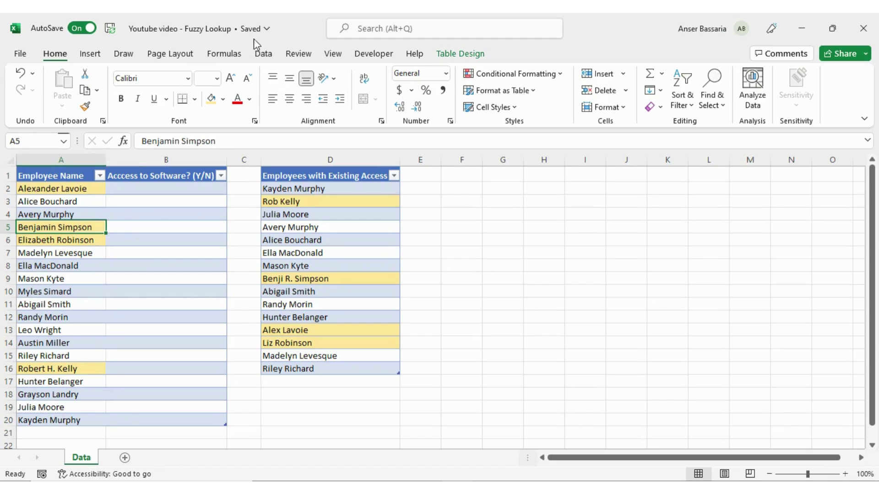
left_click(261, 54)
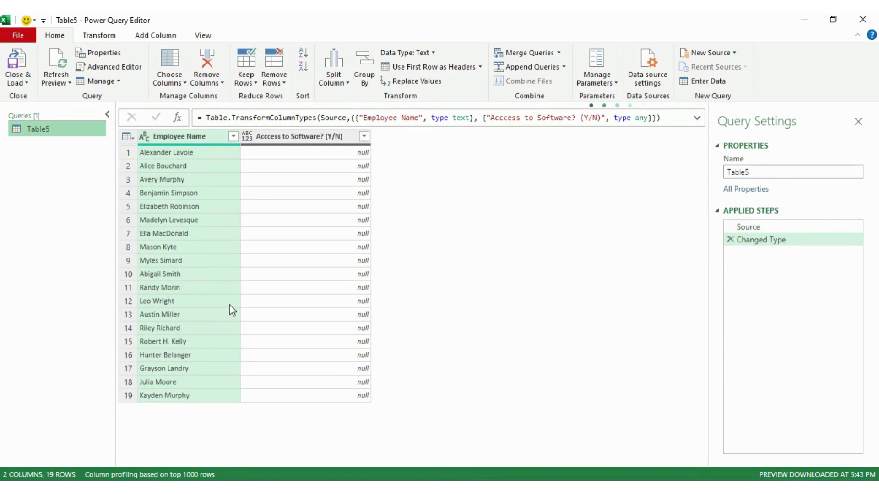
left_click(16, 85)
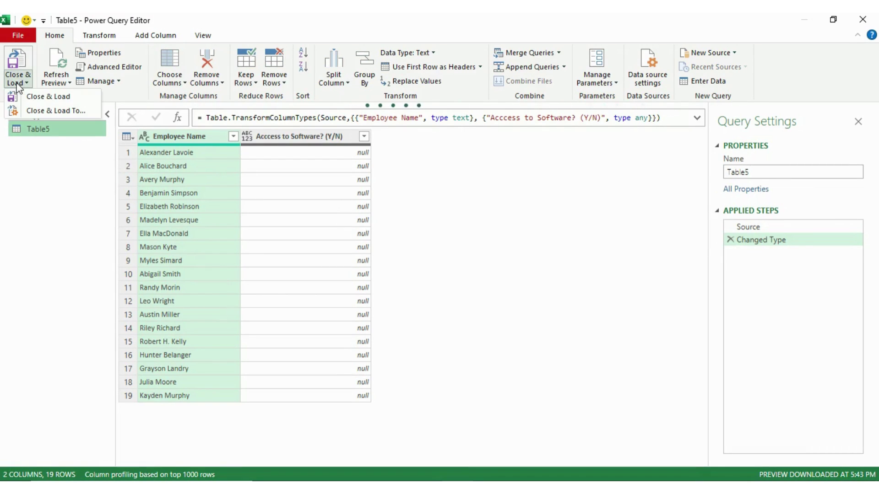
left_click(39, 97)
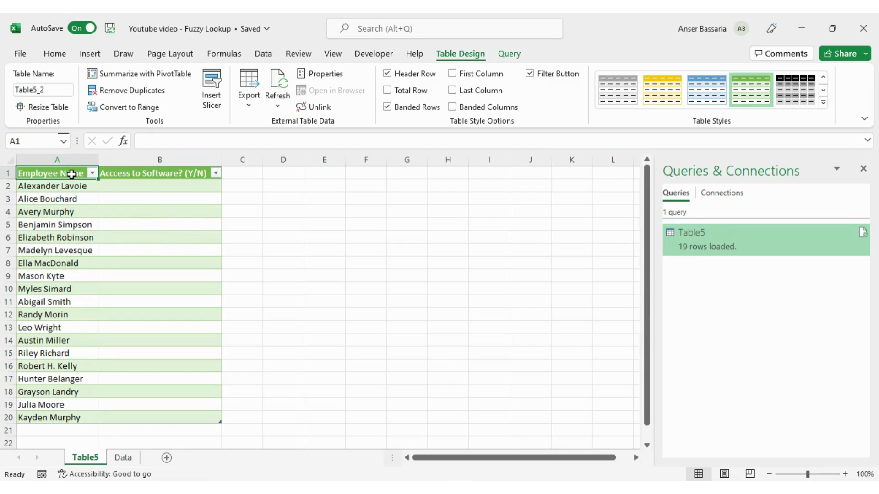
Review the 19-row loaded employee table, dismiss the query preview, and return to the Data sheet
left_click_drag(71, 174, 122, 412)
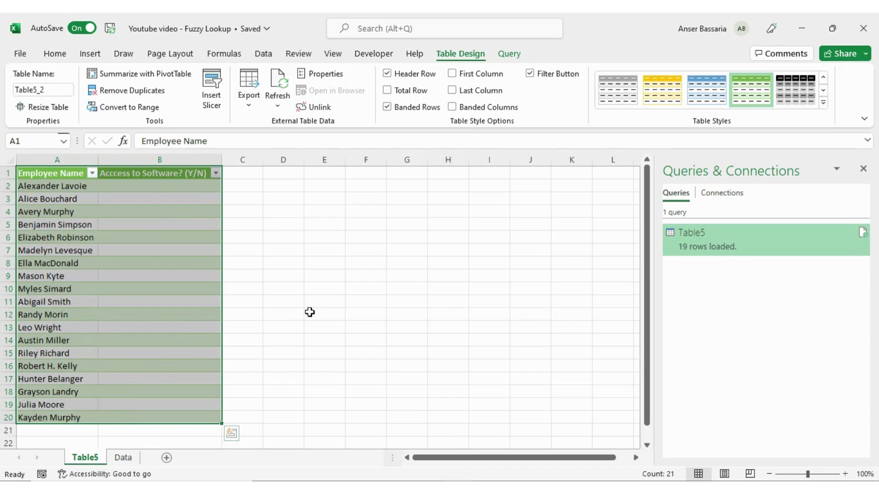
mouse_move(711, 243)
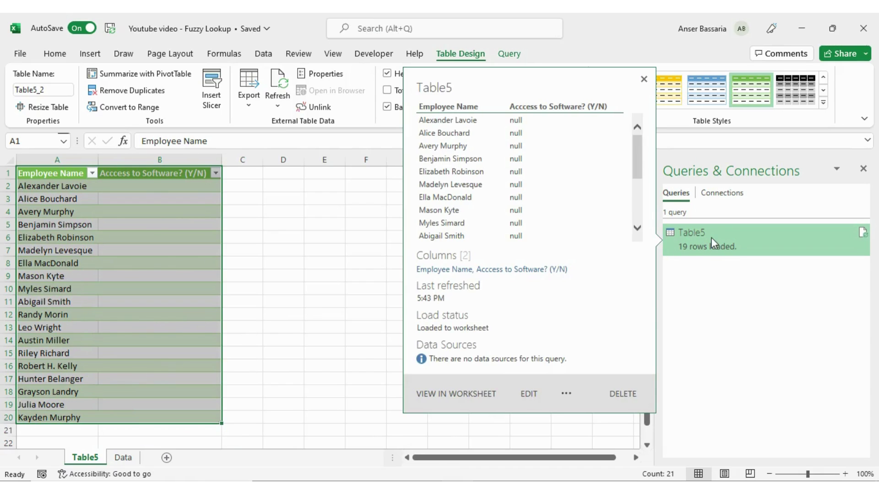
left_click(350, 245)
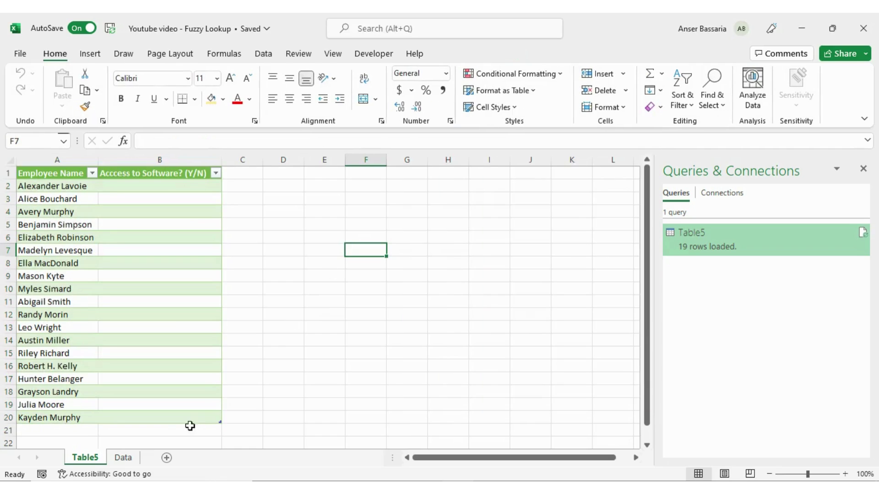
left_click(130, 458)
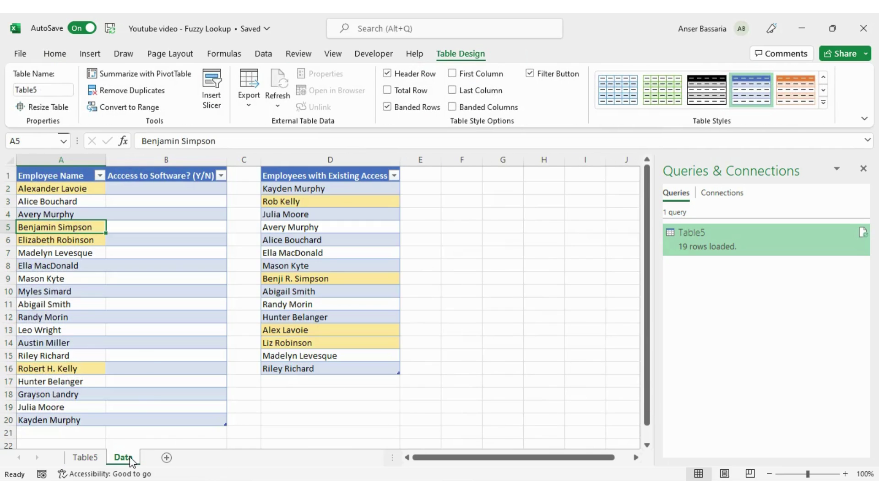
Create a Power Query from the existing-access table with From Table/Range
left_click(289, 224)
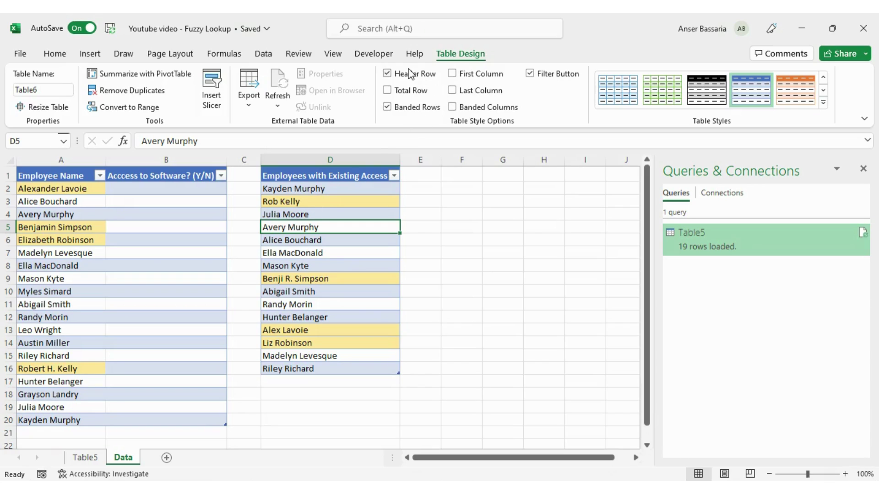
left_click(264, 54)
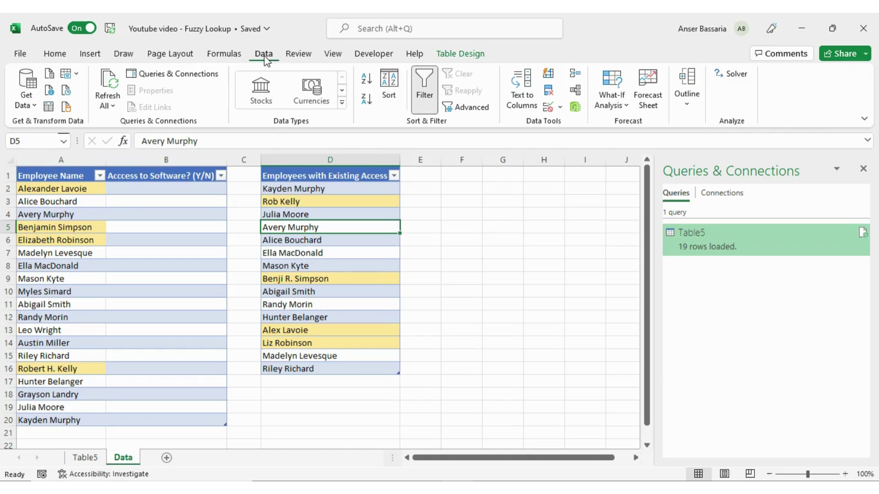
left_click(49, 108)
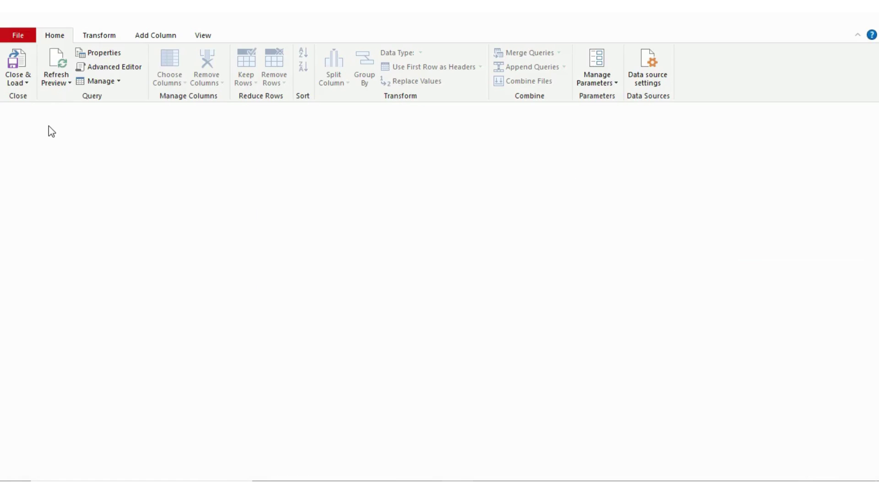
Load the query to an existing worksheet at Table5!$D$1
left_click(21, 83)
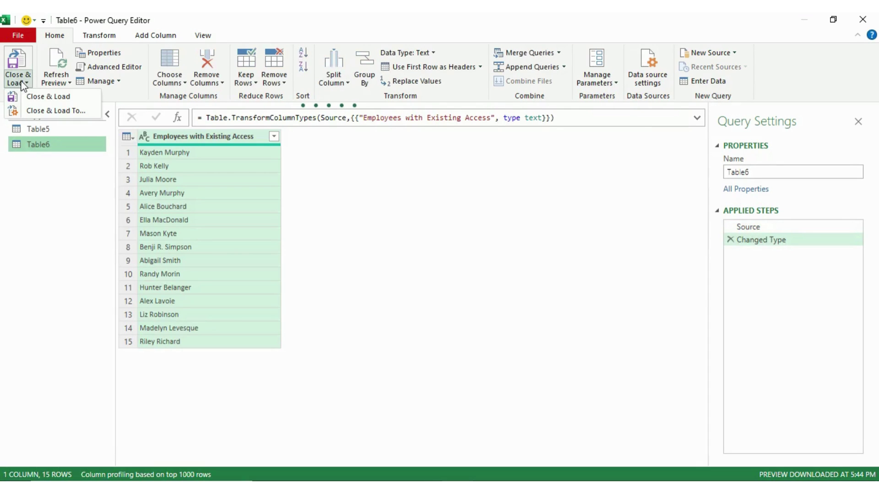
left_click(46, 111)
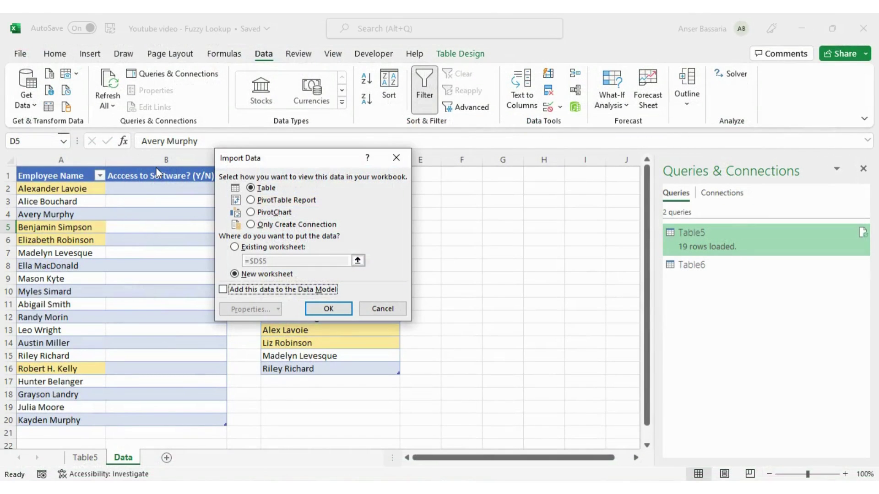
left_click(260, 247)
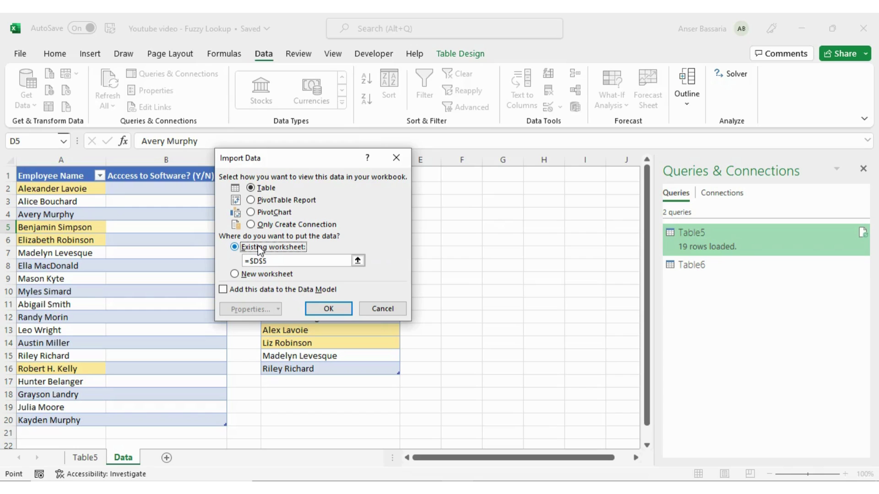
left_click(88, 458)
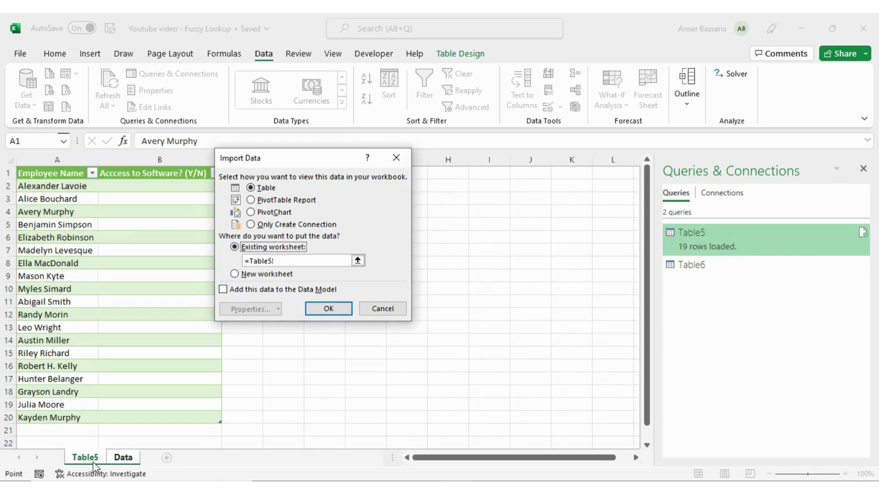
left_click_drag(261, 162, 95, 262)
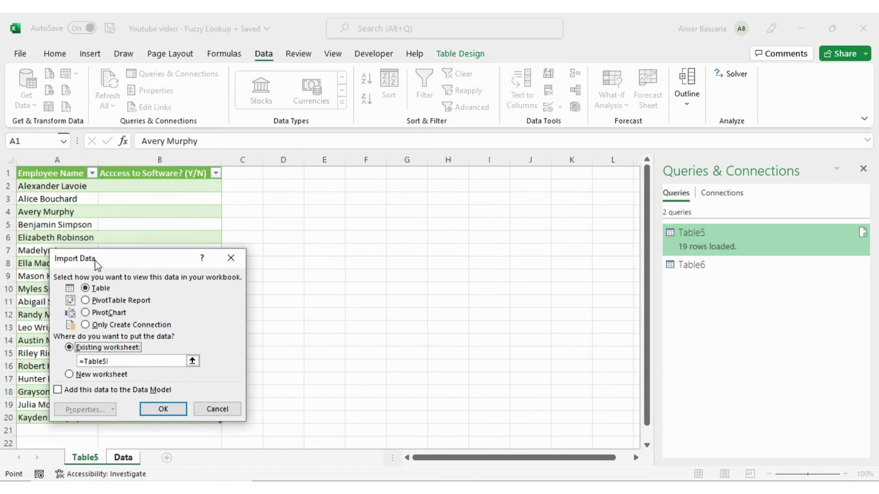
left_click(271, 176)
left_click(159, 406)
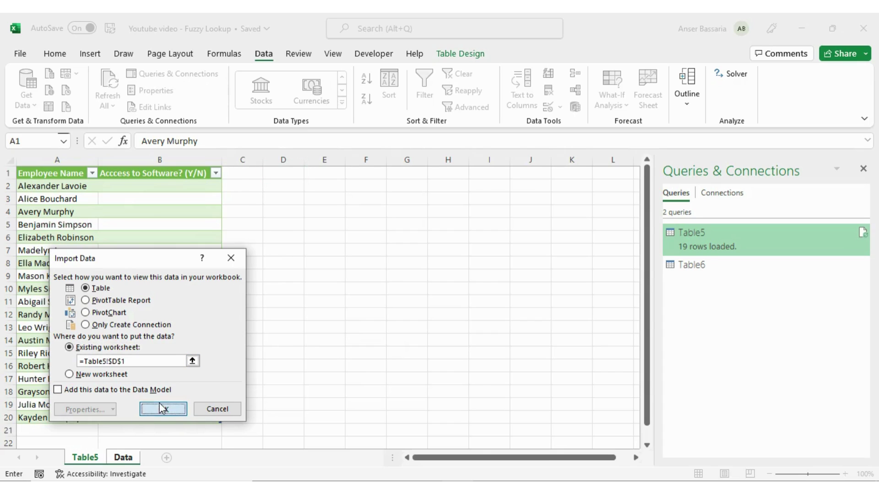
Show the Table5 sheet with the 19 employee rows beside the 15-row Table6 query
left_click(76, 461)
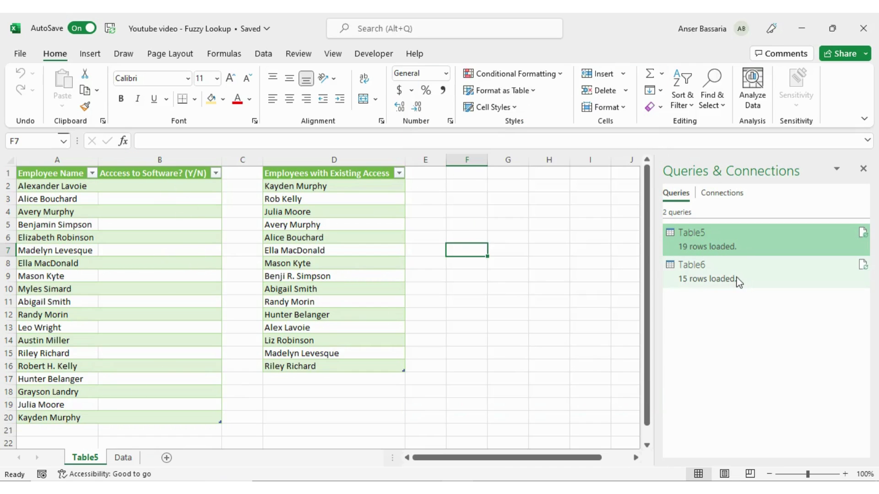
mouse_move(736, 279)
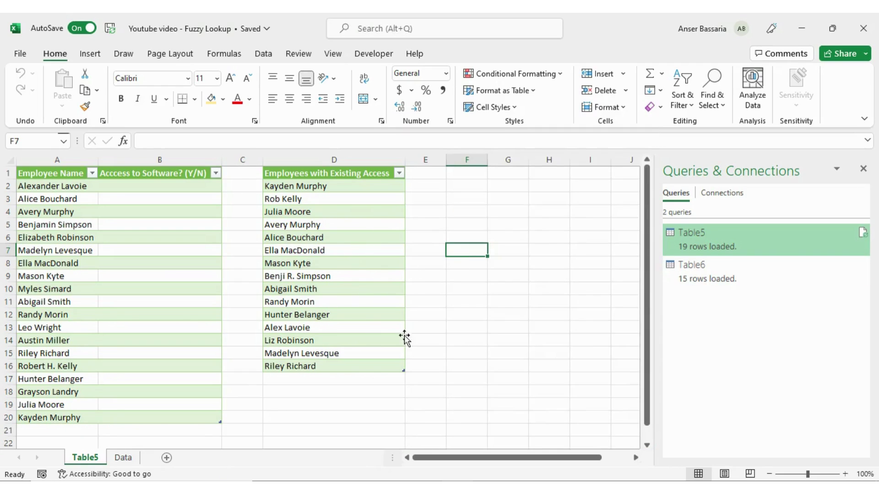
left_click(123, 458)
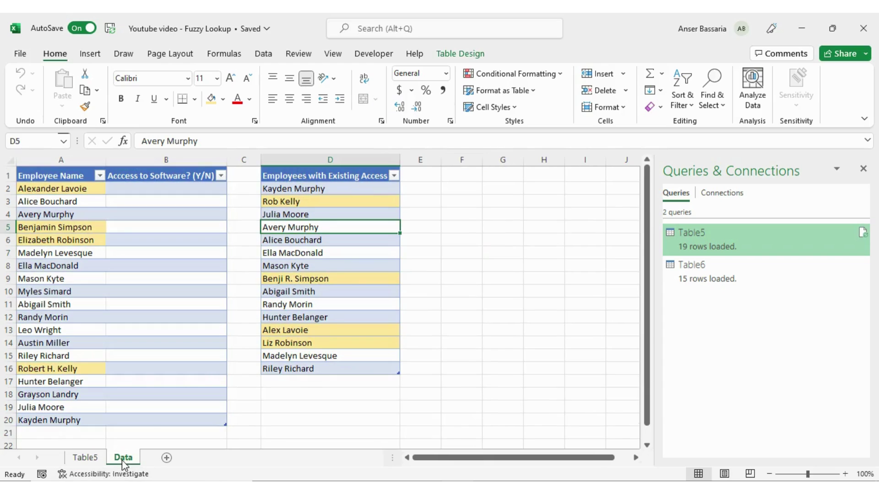
left_click(52, 251)
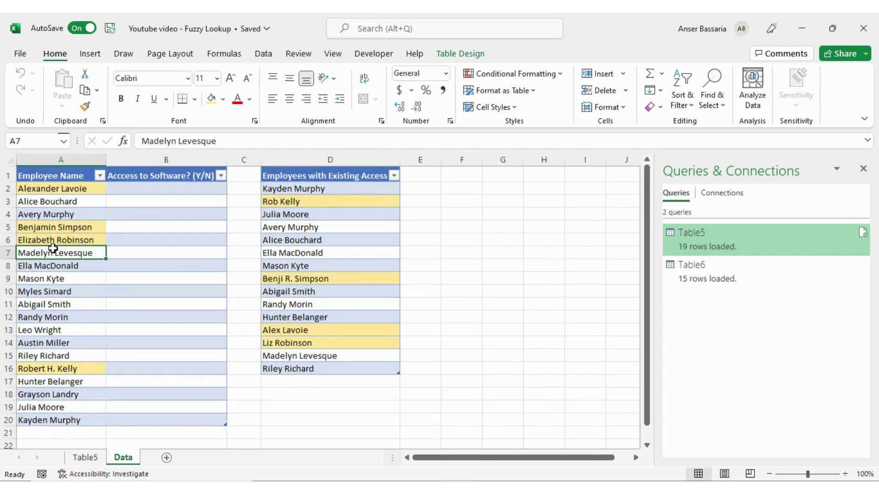
left_click(439, 55)
left_click(40, 90)
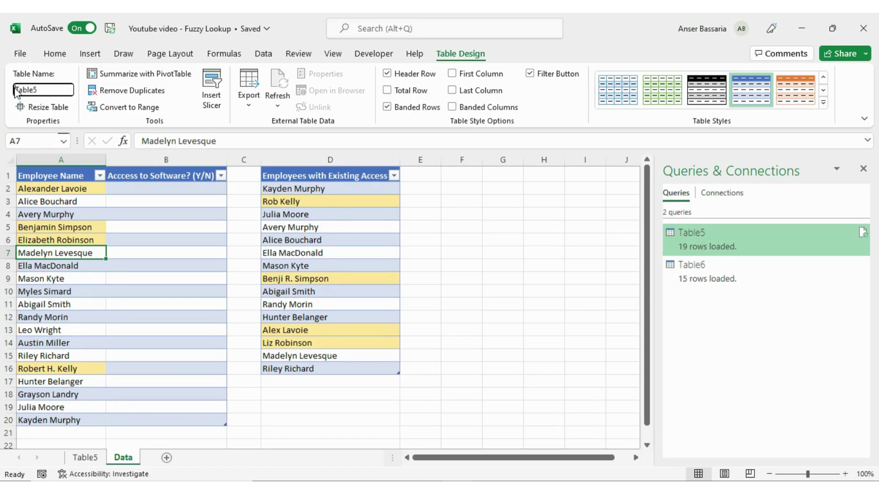
left_click(406, 225)
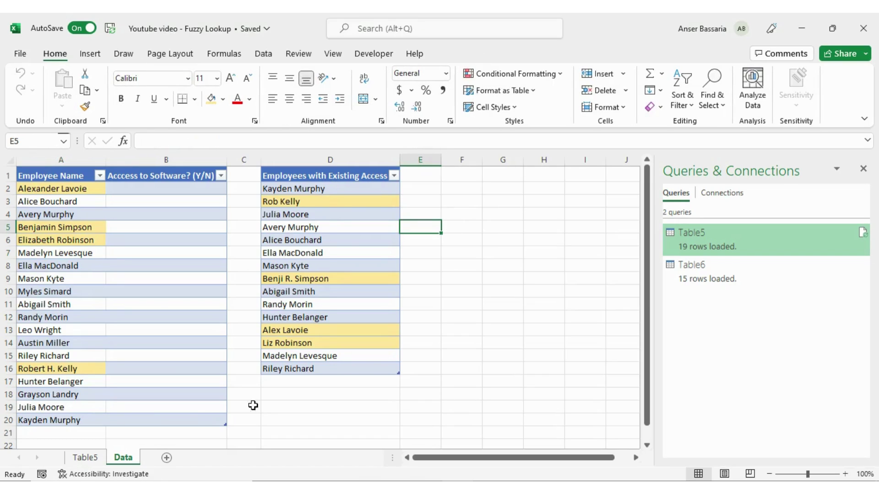
left_click(85, 457)
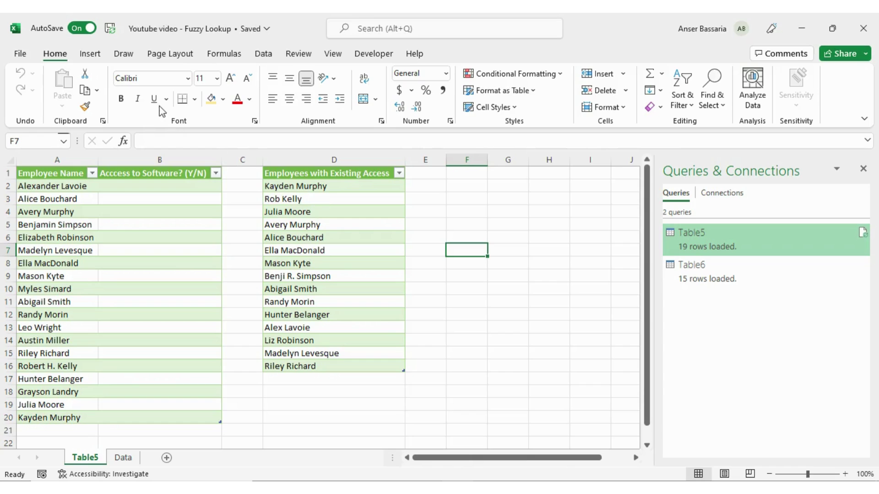
Start a Get Data > Combine Queries > Merge and move the Merge dialog aside to expose column D
left_click(262, 55)
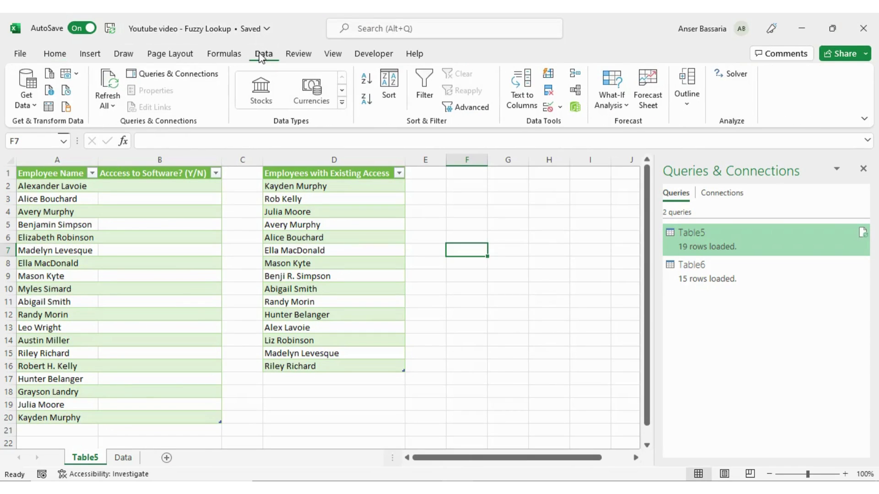
left_click(24, 103)
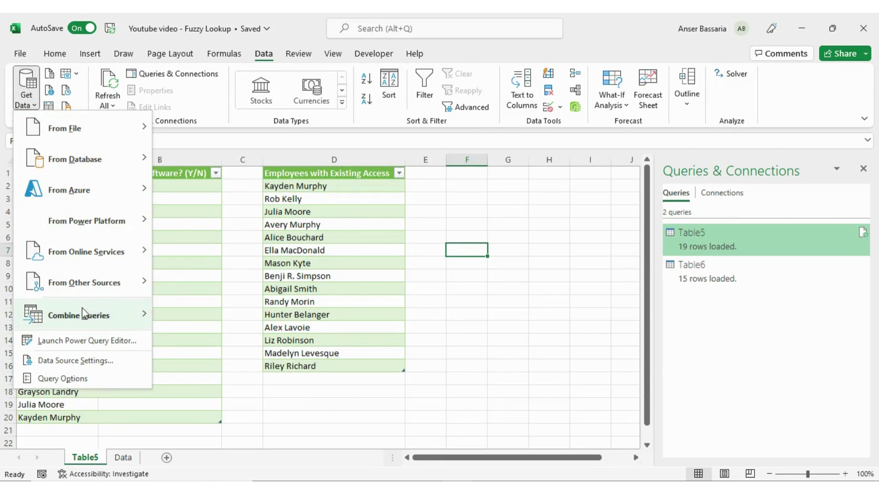
mouse_move(83, 313)
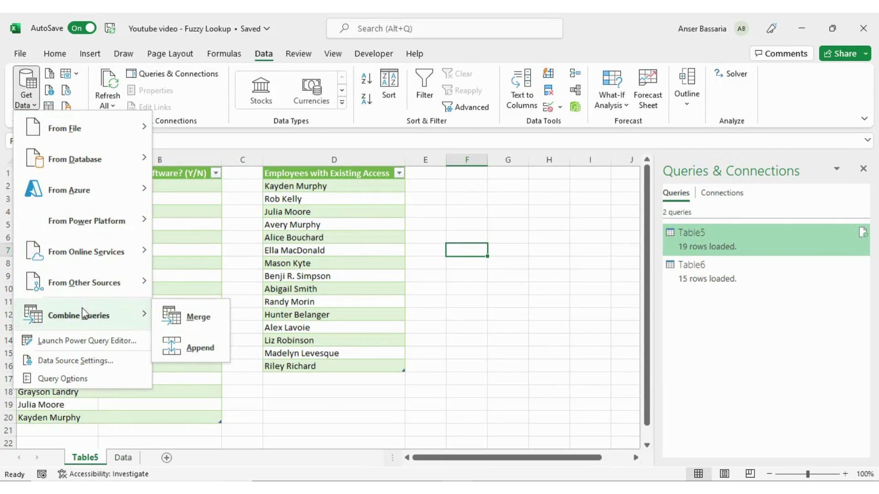
left_click(167, 315)
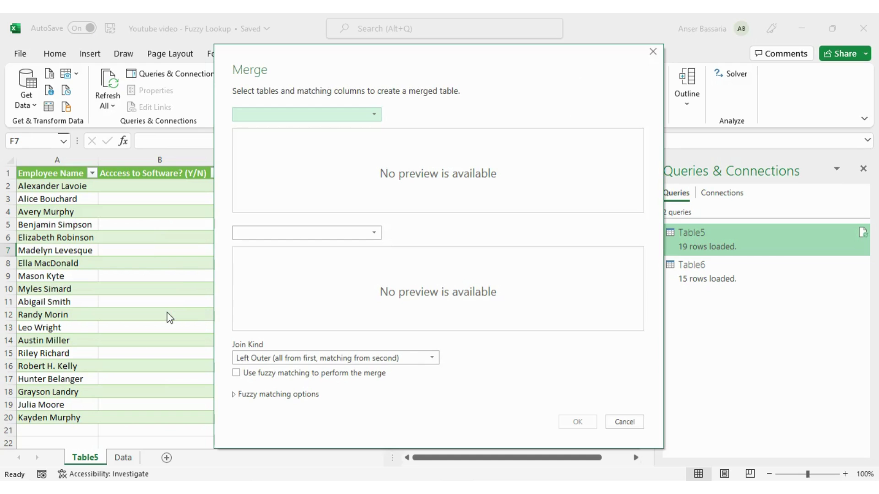
left_click_drag(299, 58, 507, 66)
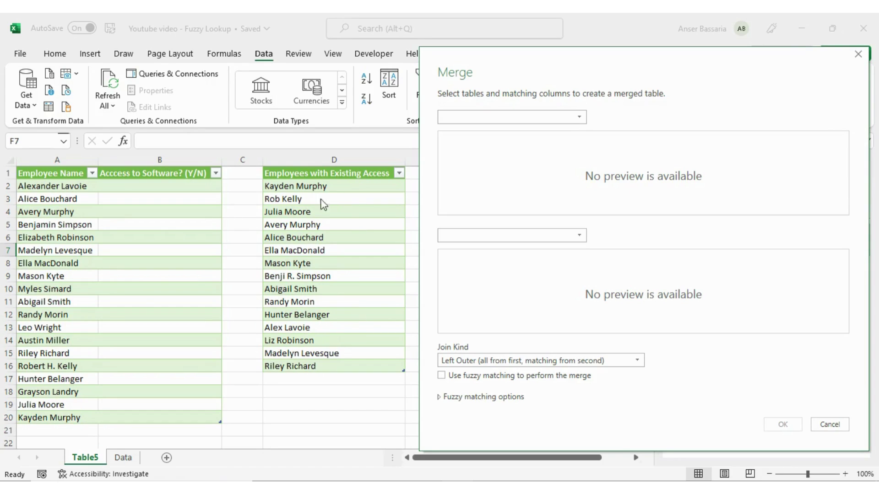
Pick Table5's Employee Name and Table6's Employees with Existing Access as the matching columns
left_click(492, 117)
left_click(471, 131)
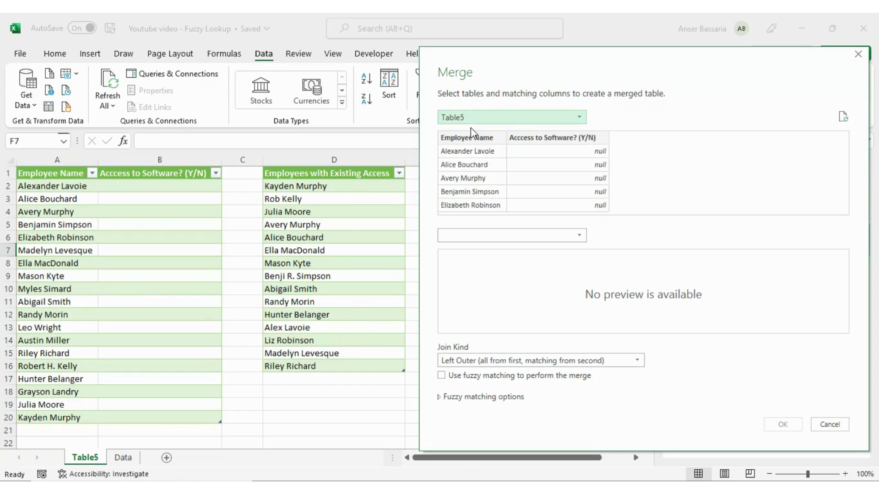
left_click(478, 194)
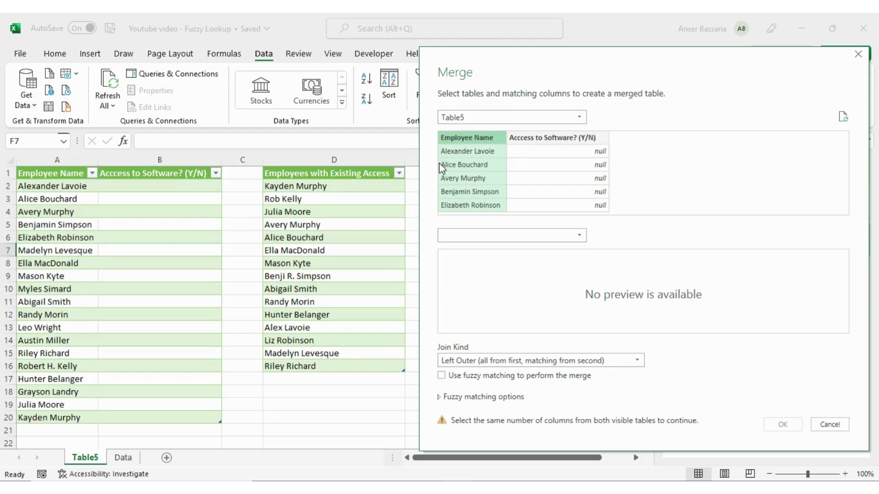
left_click(475, 235)
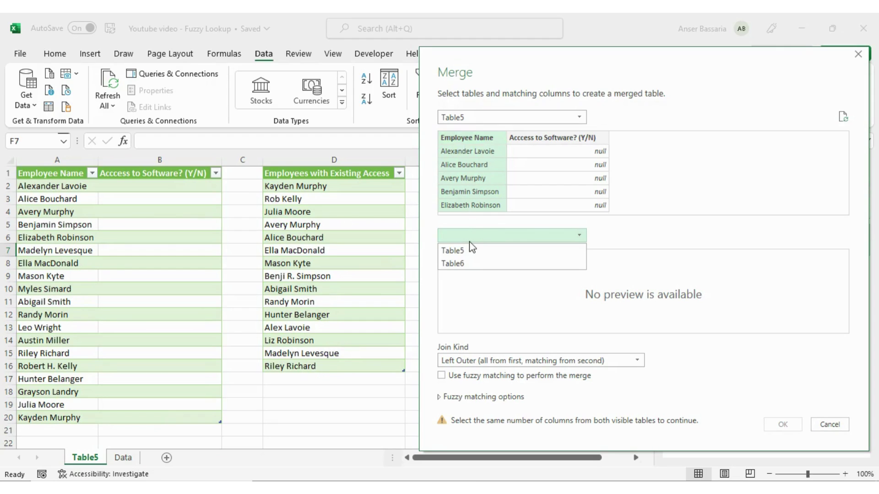
left_click(464, 264)
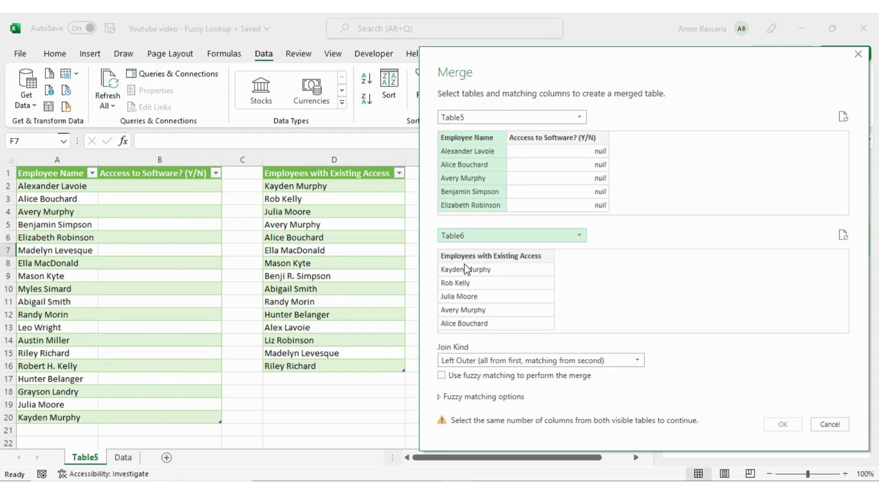
left_click(477, 299)
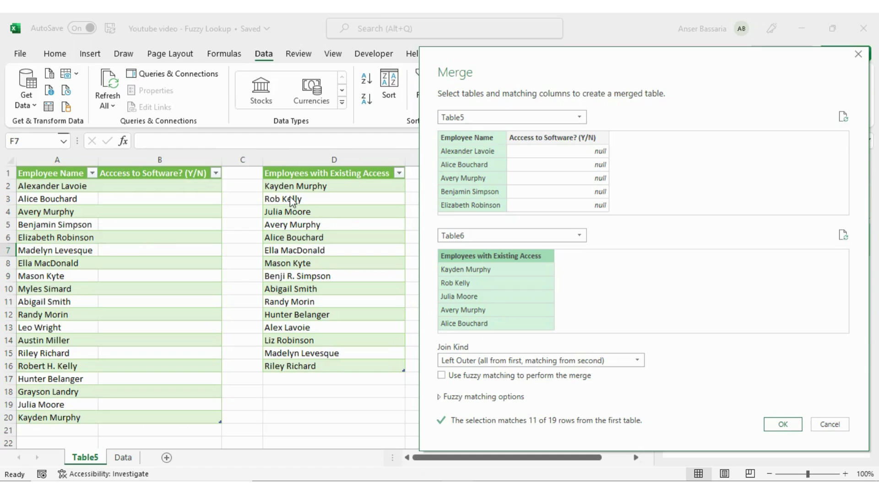
Turn on fuzzy matching with a 0.5 similarity threshold and confirm the merge
left_click(442, 376)
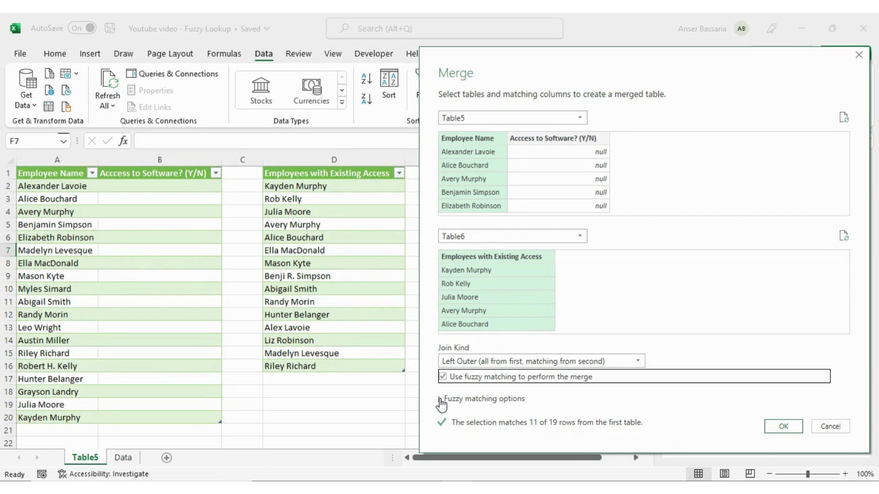
left_click(442, 399)
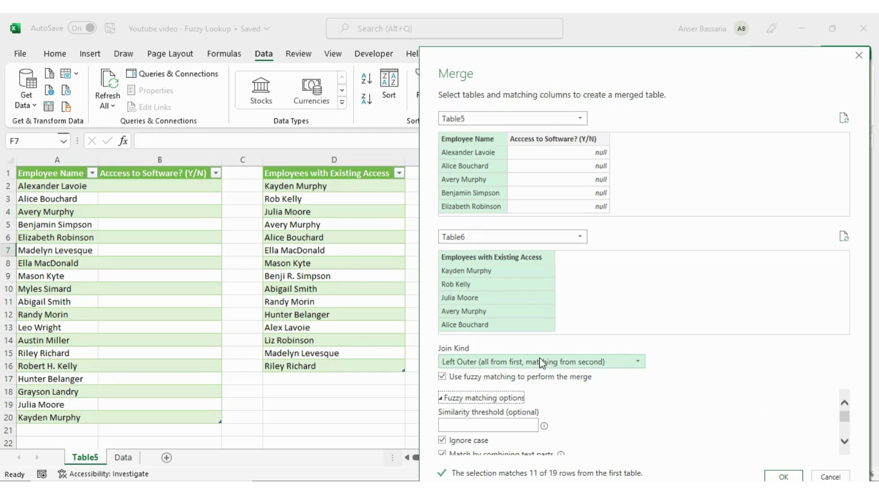
scroll(596, 405, "down", 3)
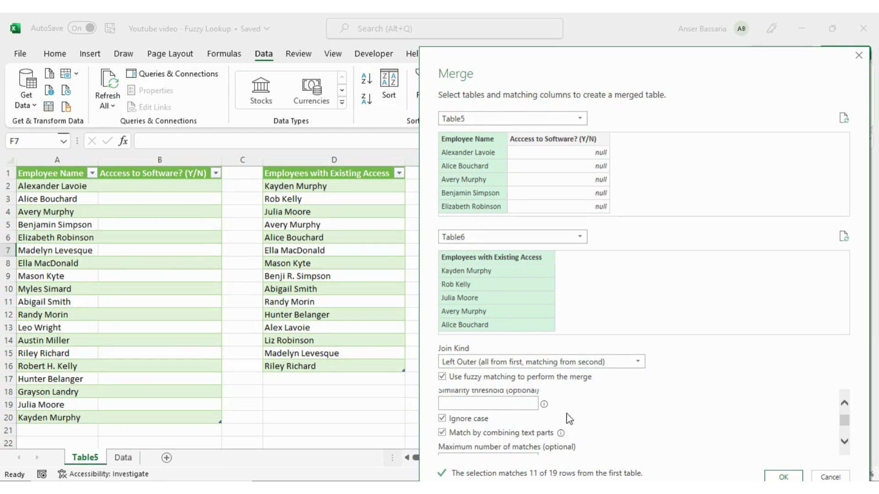
mouse_move(544, 407)
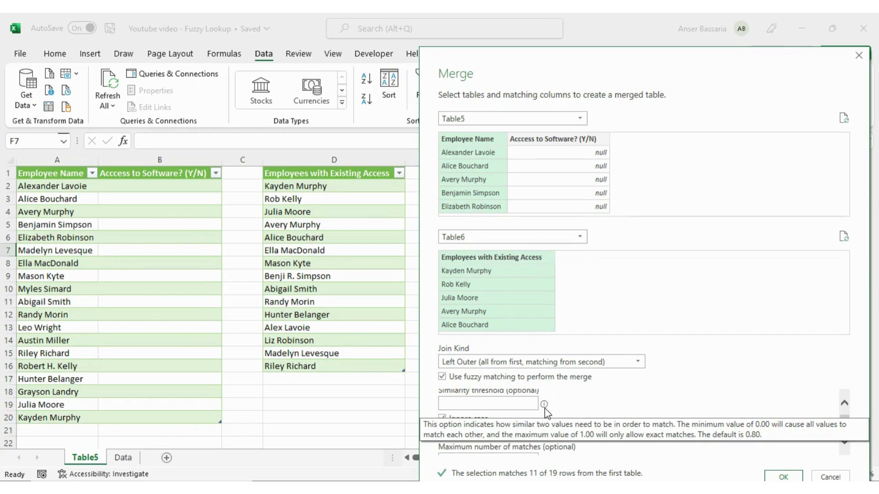
left_click(530, 403)
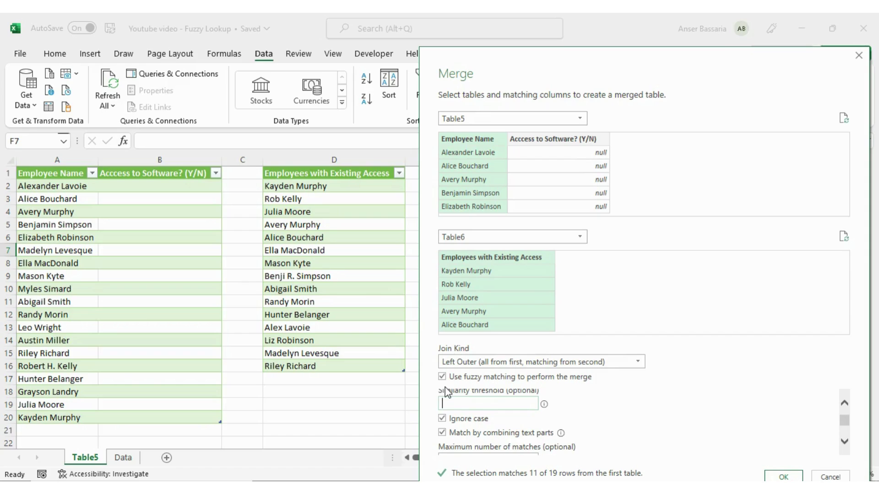
scroll(453, 394, "up", 1)
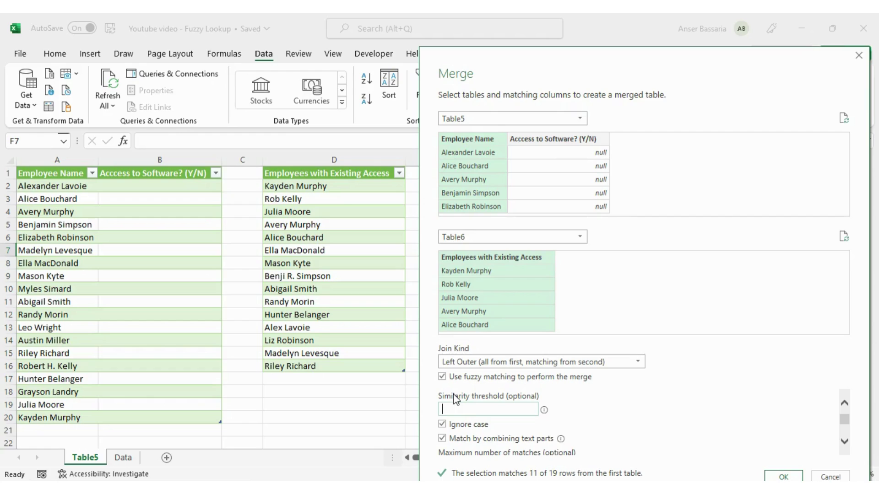
left_click(475, 409)
type(".")
type("5")
scroll(592, 418, "down", 1)
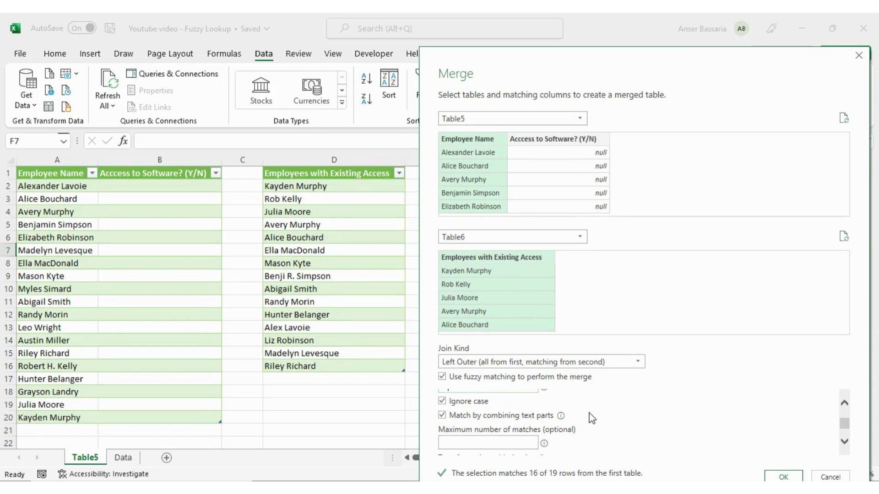
scroll(583, 424, "down", 1)
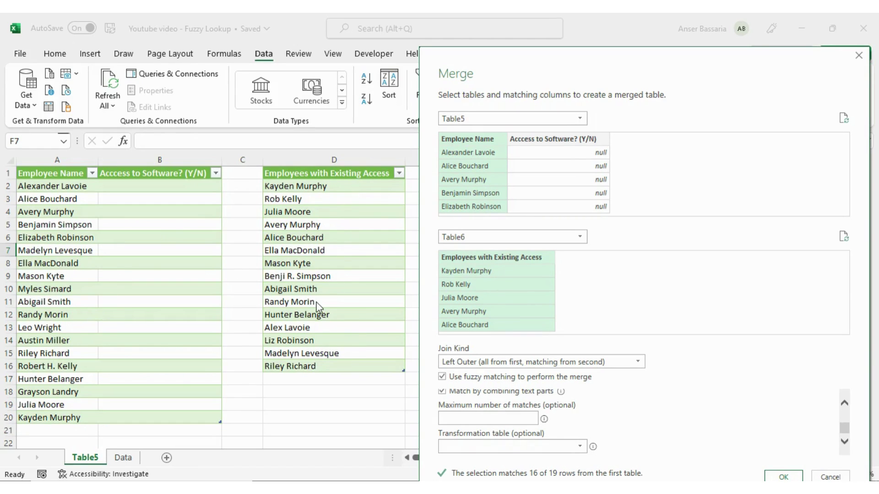
left_click(782, 477)
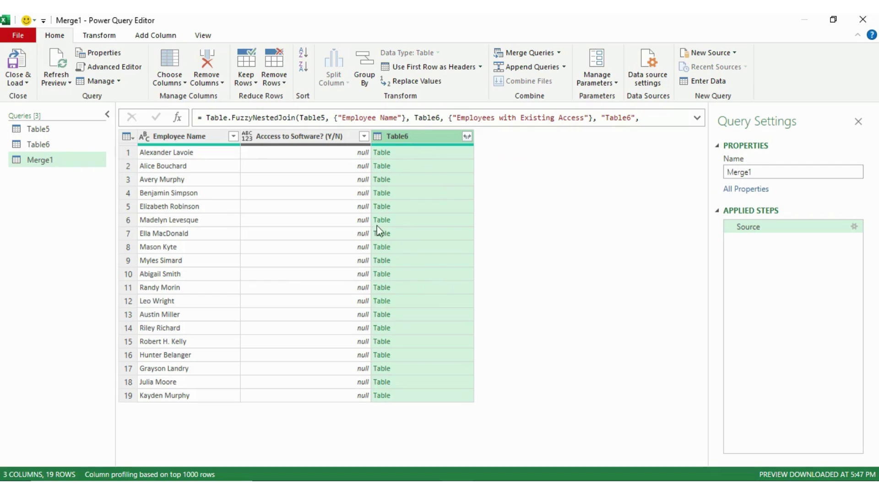
Expand the Table6 column to add each employee's matched Employees with Existing Access name
left_click(466, 136)
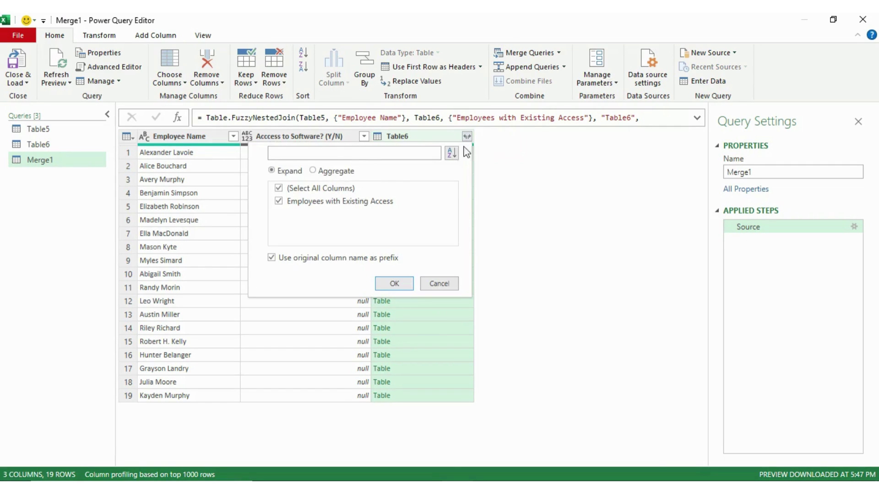
left_click(399, 280)
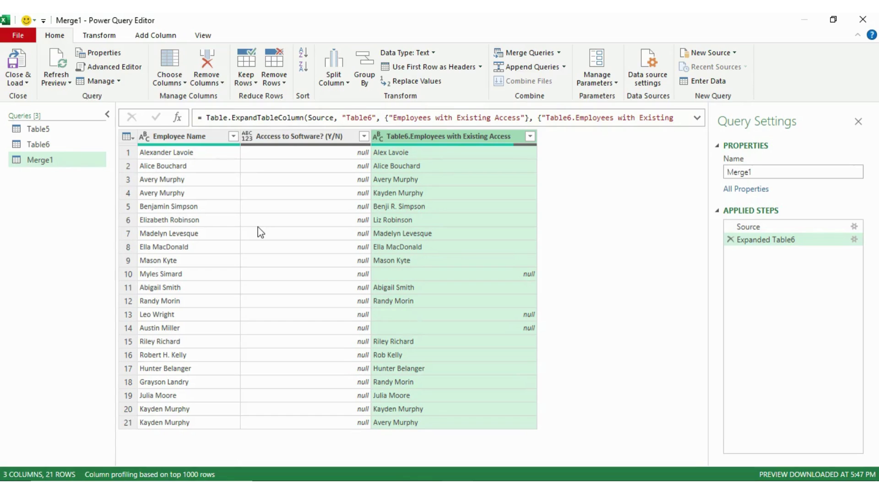
left_click(17, 81)
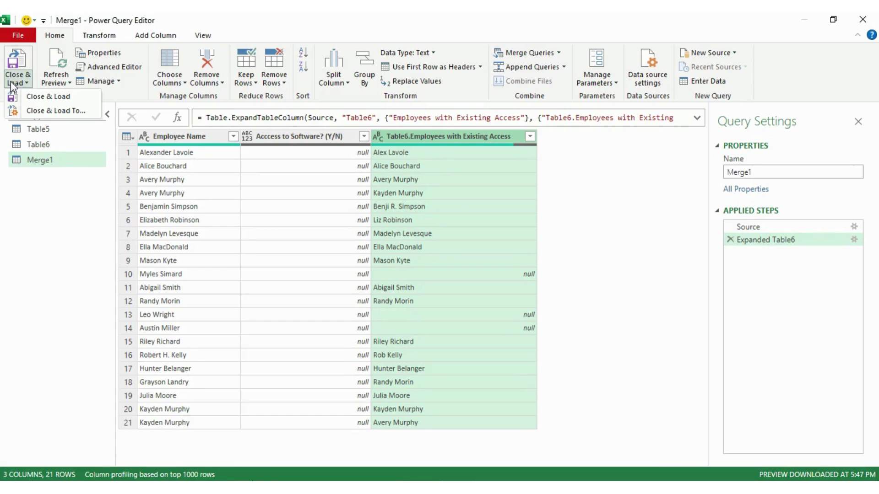
Load the merged query as a table on the existing worksheet starting at cell G1
left_click(38, 110)
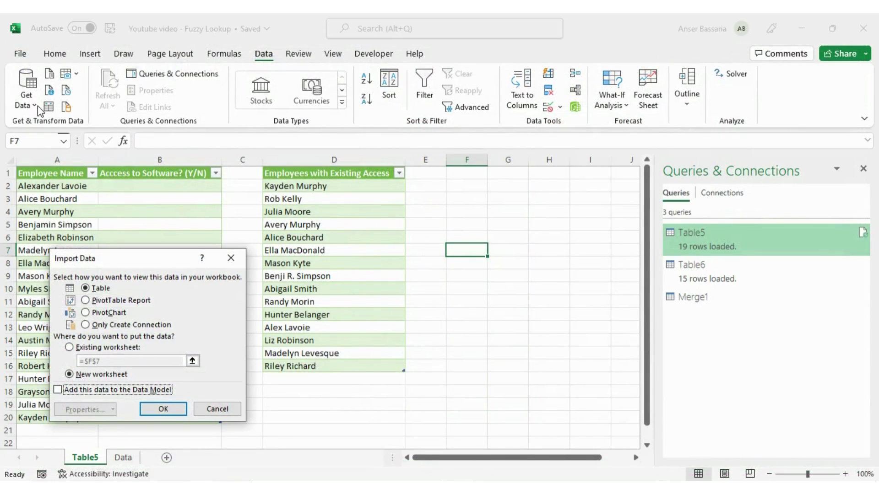
left_click(70, 348)
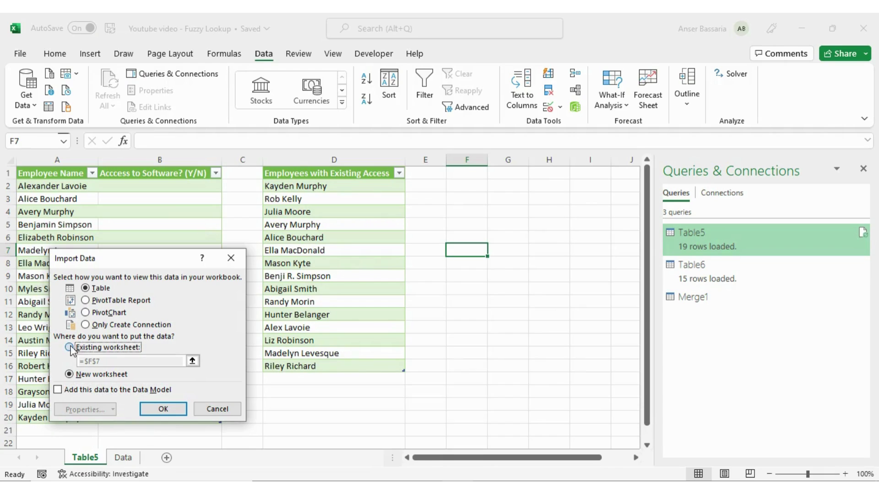
left_click(501, 179)
left_click(164, 417)
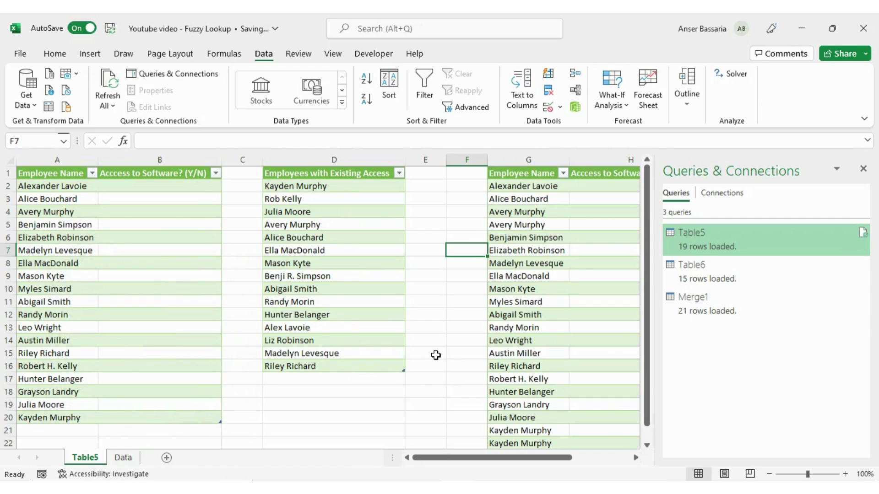
scroll(435, 355, "right", 3)
scroll(435, 355, "right", 3)
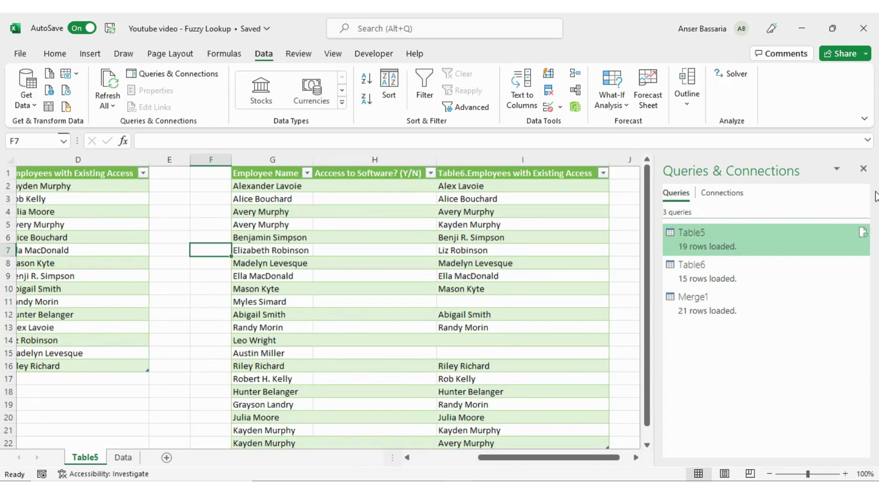
Close the Queries & Connections pane and compare three employee names with their fuzzy-matched access names
left_click(863, 169)
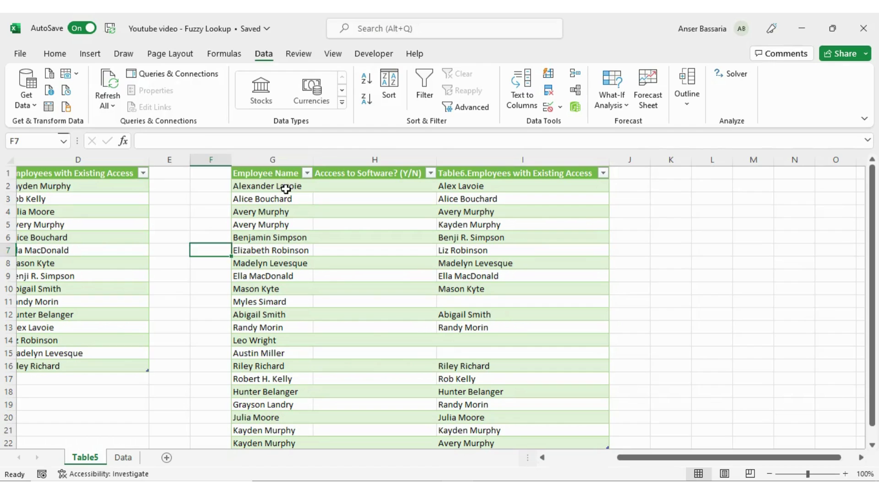
left_click(284, 185)
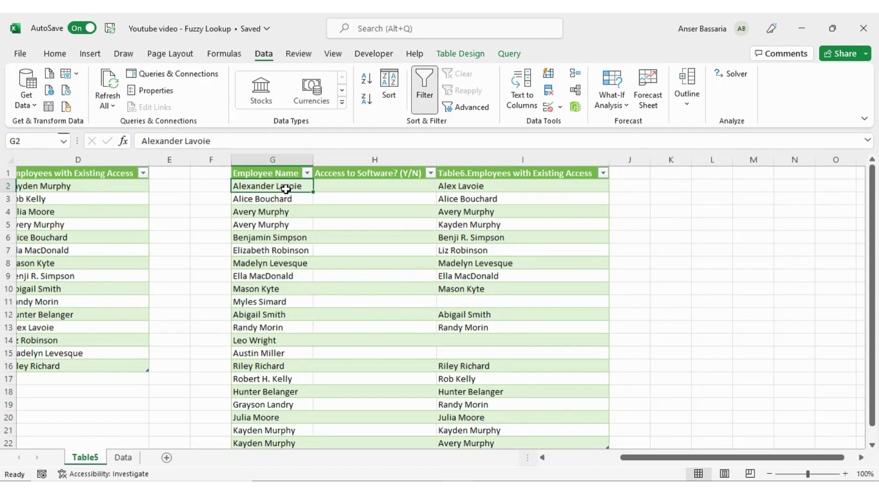
left_click(487, 185)
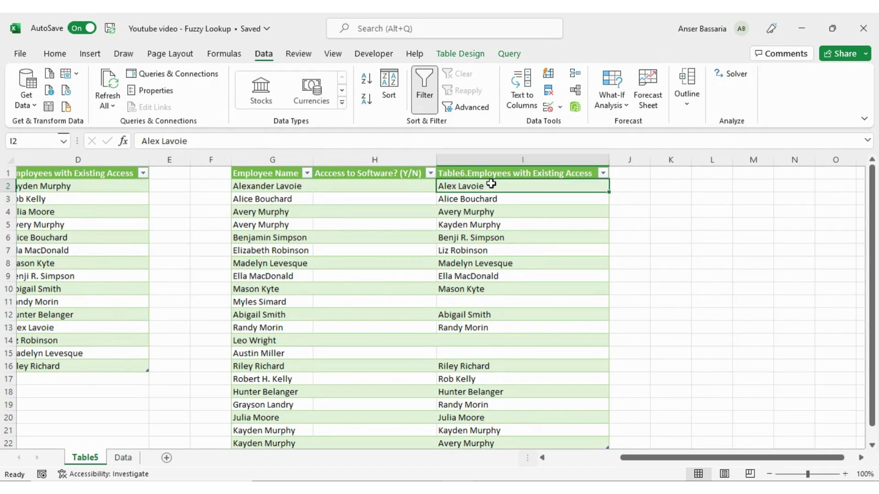
left_click(291, 239)
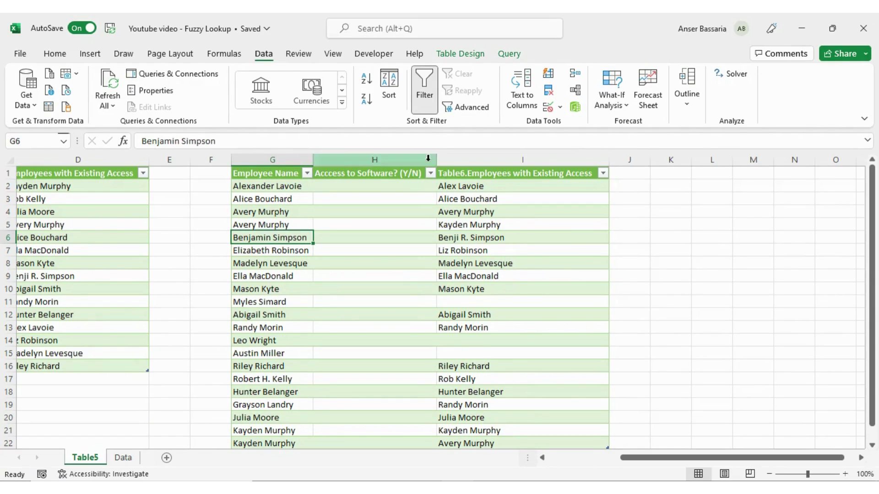
left_click(503, 237)
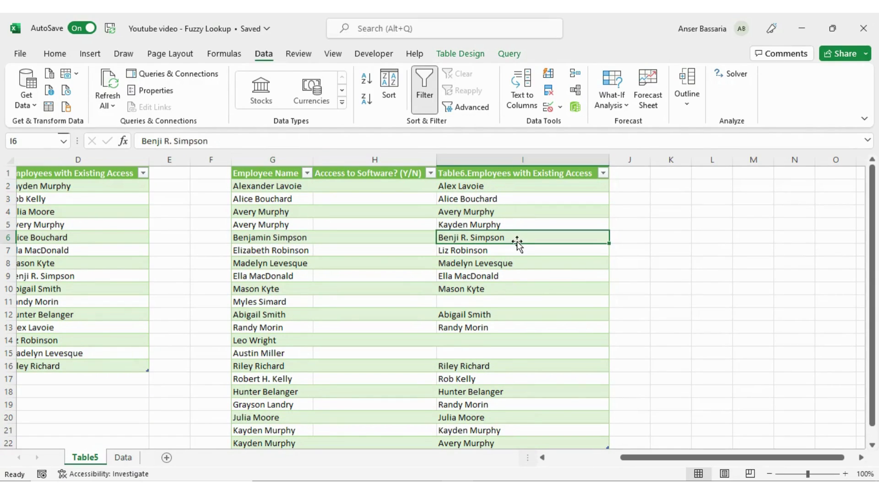
left_click(289, 251)
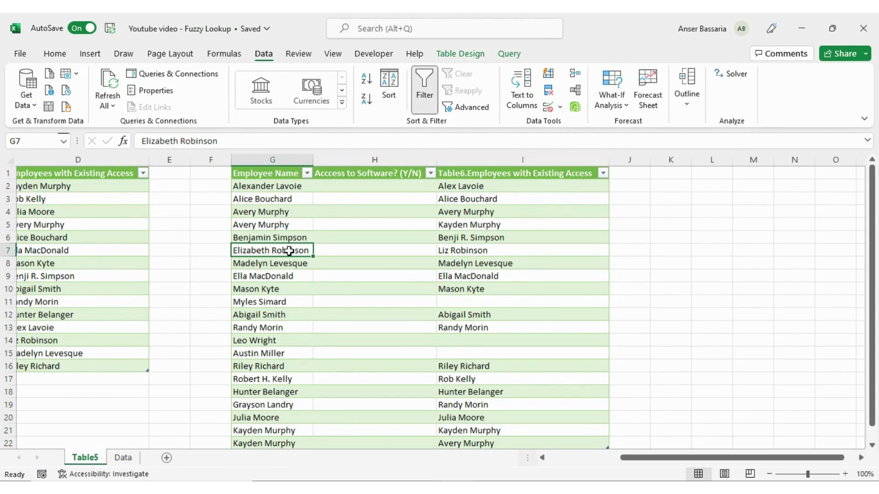
left_click(496, 249)
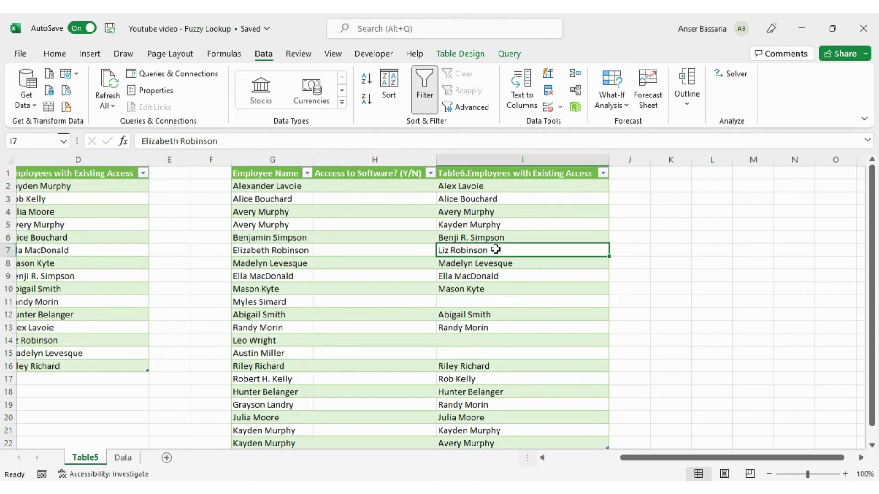
scroll(402, 285, "down", 1)
scroll(402, 285, "up", 1)
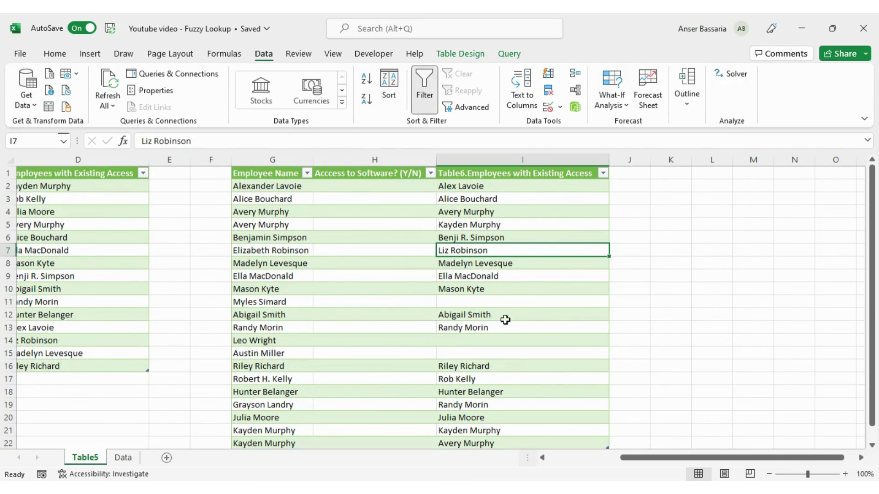
Enter 'y' for the first employee and 'n' for the second in the access column from H2
left_click(384, 192)
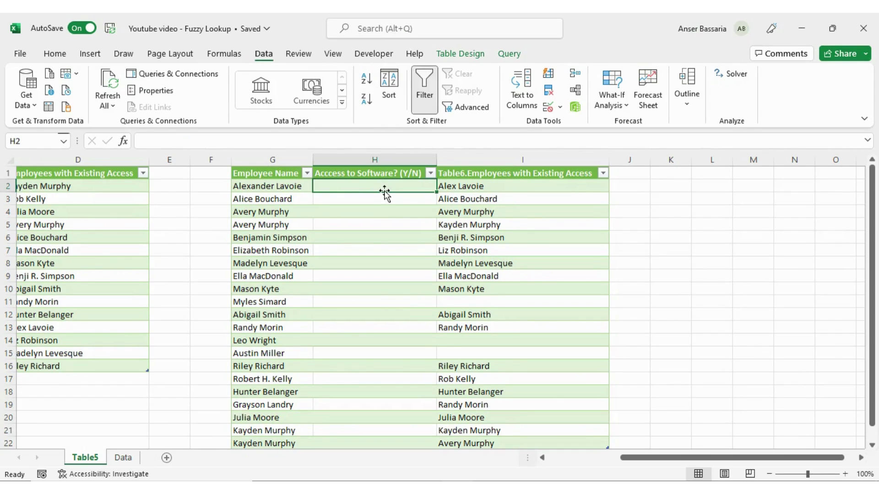
type("y")
key("Return")
type("n")
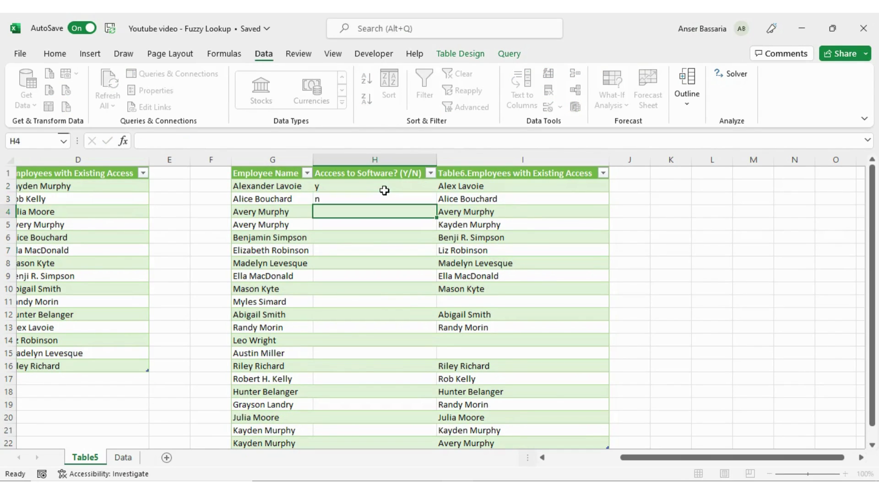
key("Return")
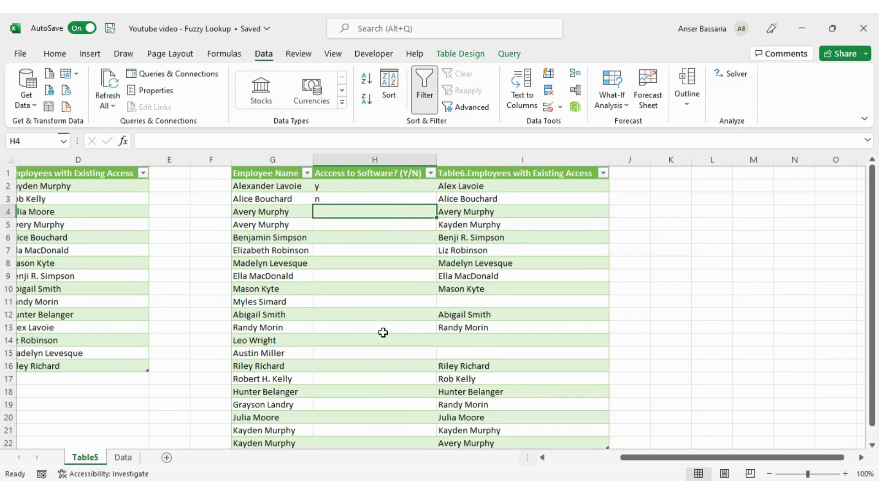
scroll(382, 333, "left", 3)
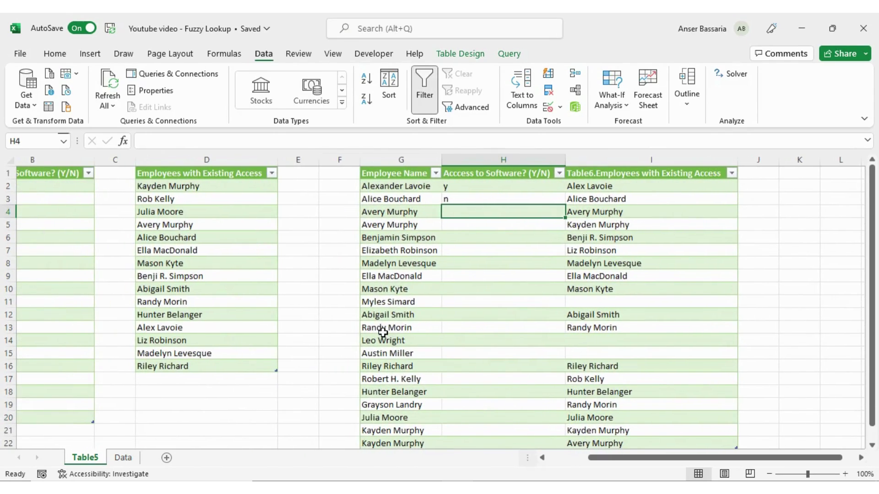
scroll(383, 333, "left", 2)
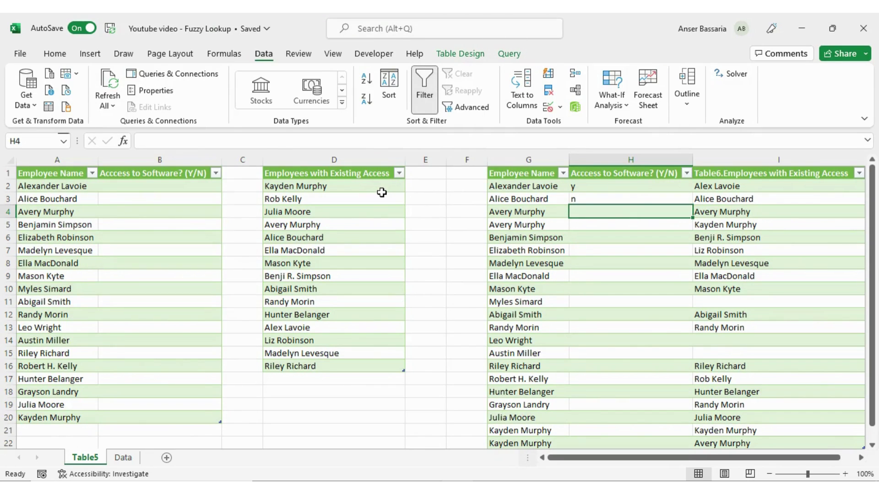
scroll(429, 268, "right", 5)
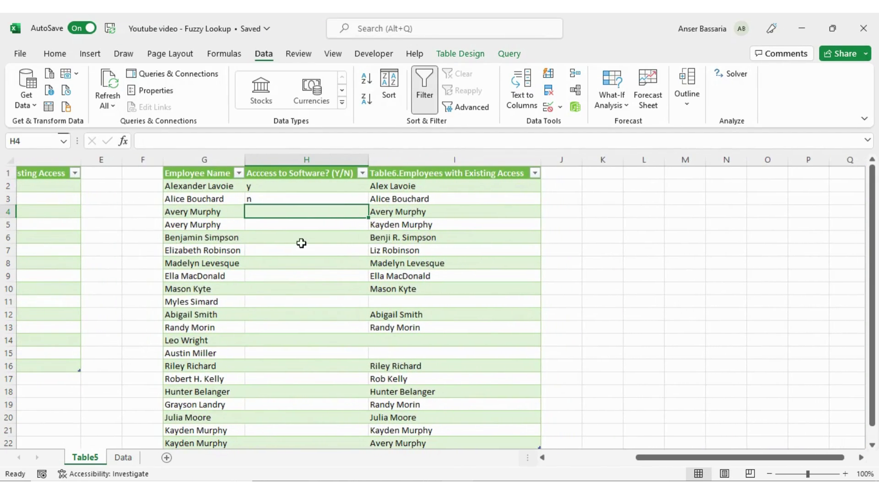
scroll(496, 261, "right", 5)
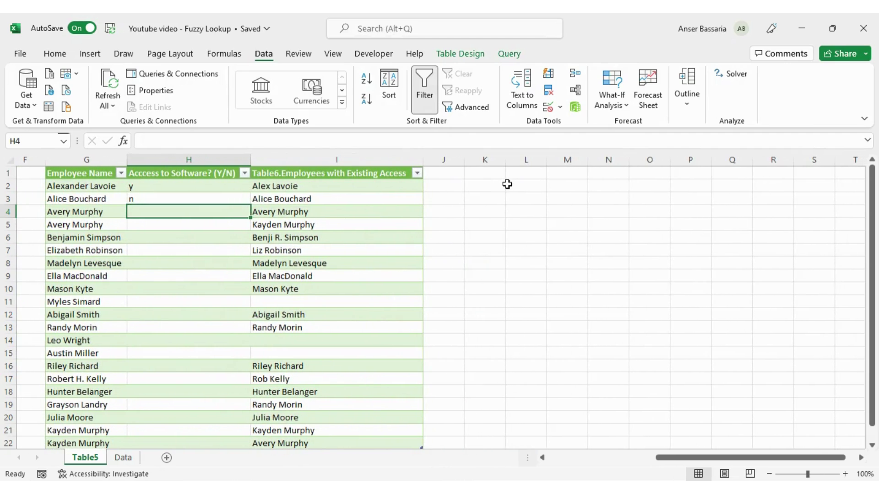
scroll(484, 216, "right", 4)
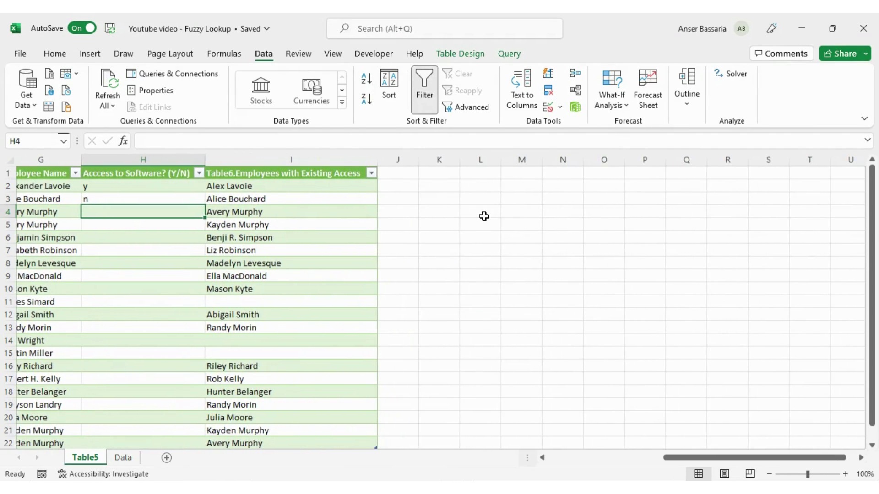
scroll(484, 216, "left", 2)
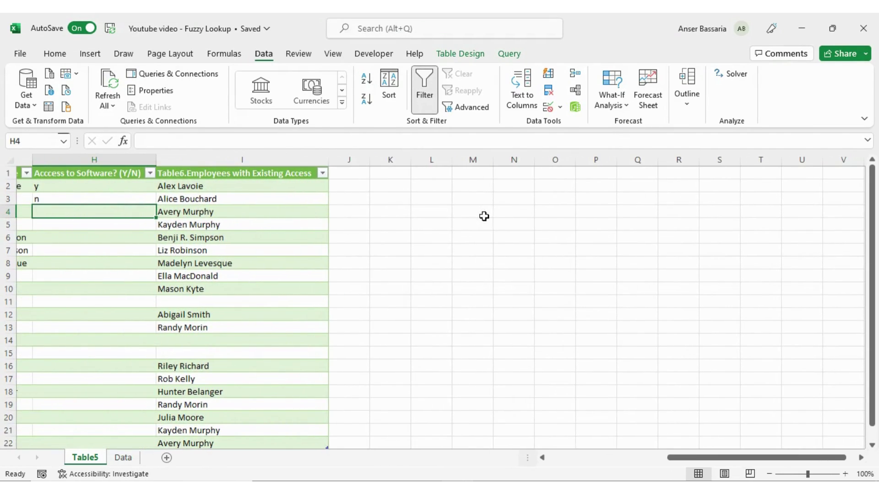